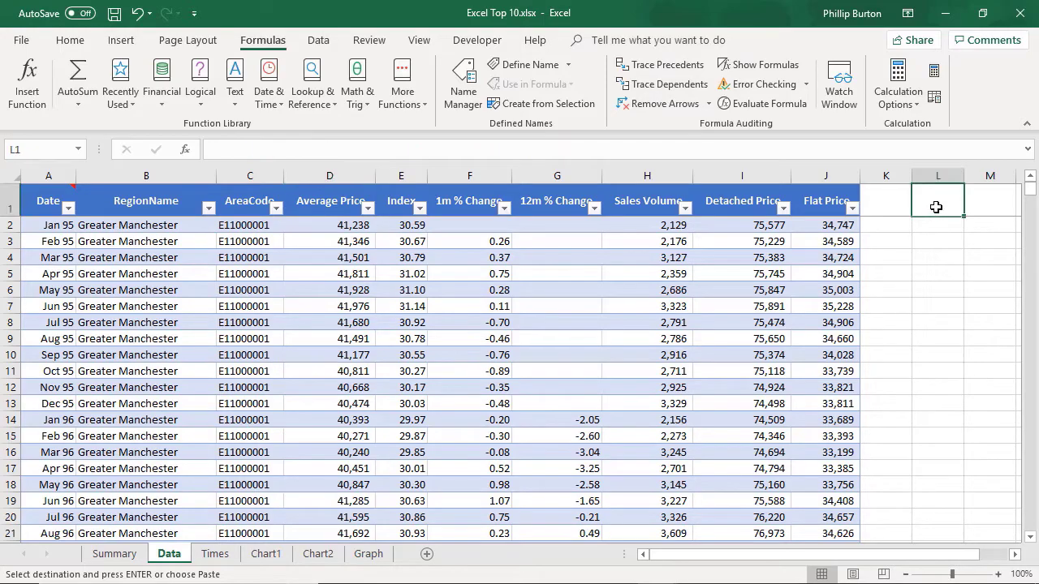
Step: Enter the text Merseyside in cell L1 of the Data sheet
{"action": "mouse_move", "coordinate": [1030, 190]}
{"action": "left_mouse_down"}
{"action": "mouse_move", "coordinate": [1035, 253]}
{"action": "mouse_move", "coordinate": [1030, 188]}
{"action": "left_mouse_up"}
{"action": "type", "text": "Mers"}
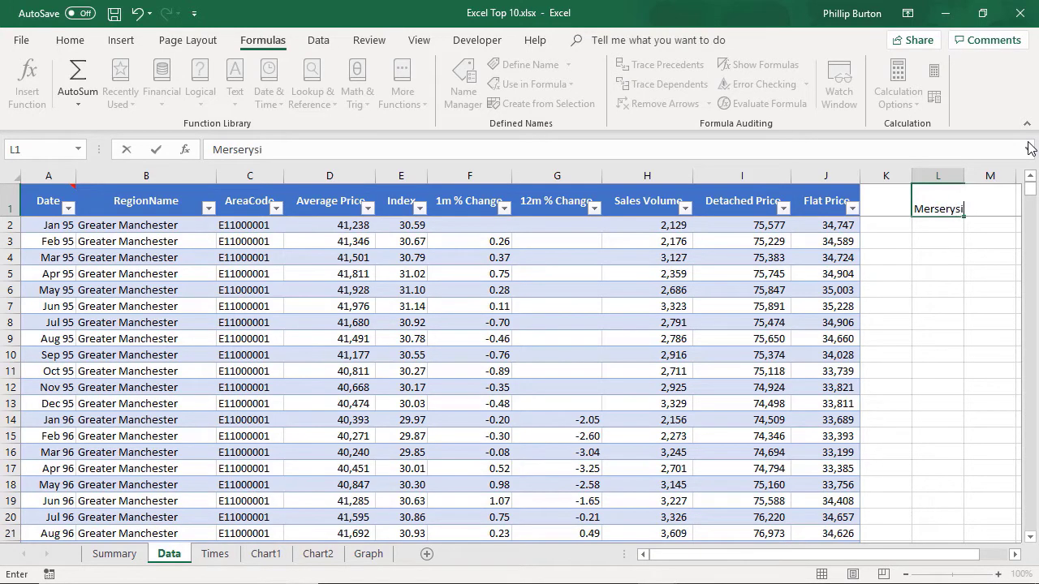
{"action": "type", "text": "eyside"}
{"action": "key", "text": "ctrl+Return"}
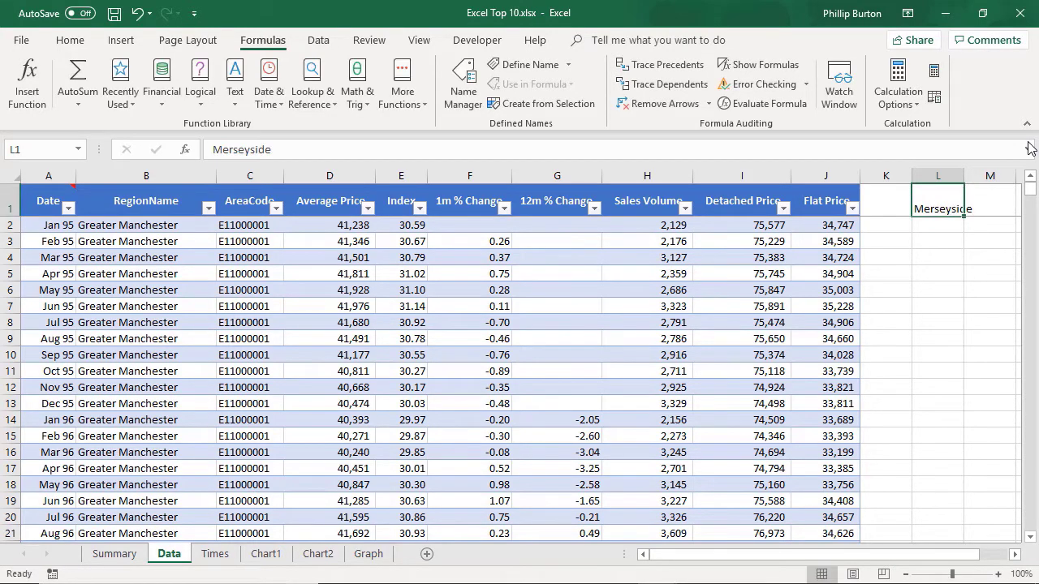
{"action": "left_click", "coordinate": [123, 43]}
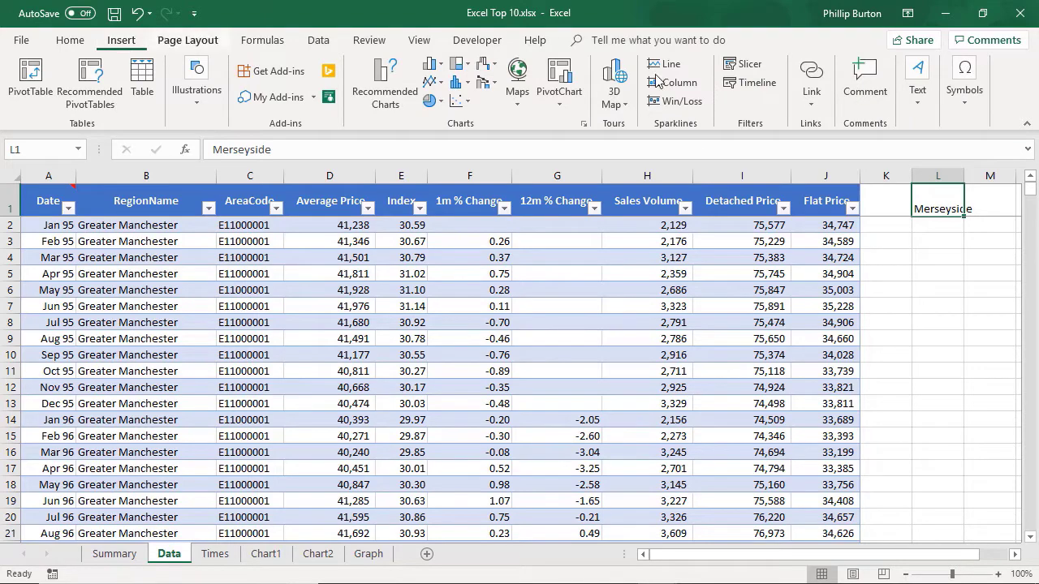
{"action": "left_click", "coordinate": [809, 93]}
{"action": "left_click", "coordinate": [674, 187]}
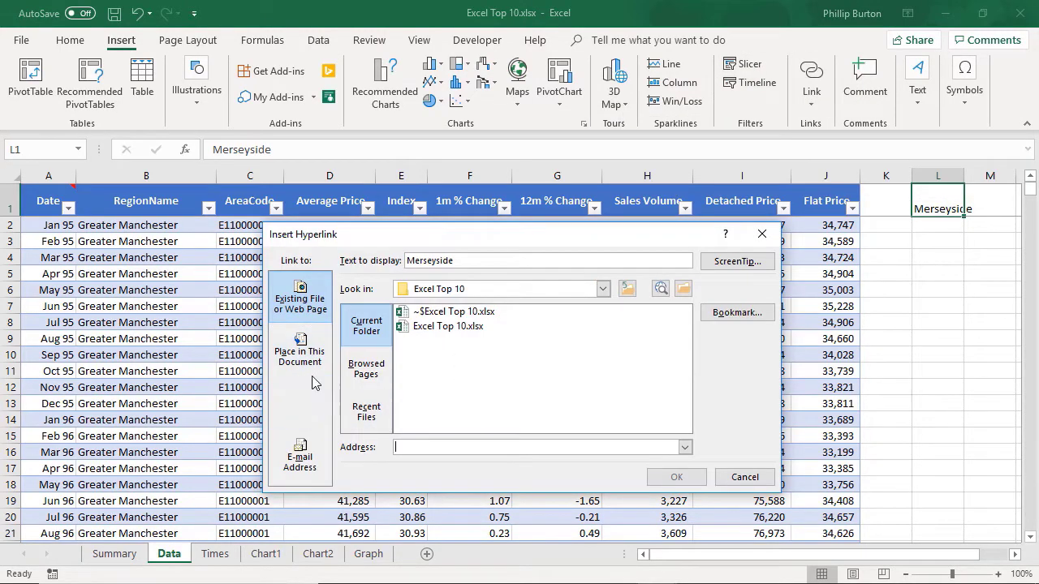
{"action": "left_click", "coordinate": [312, 361]}
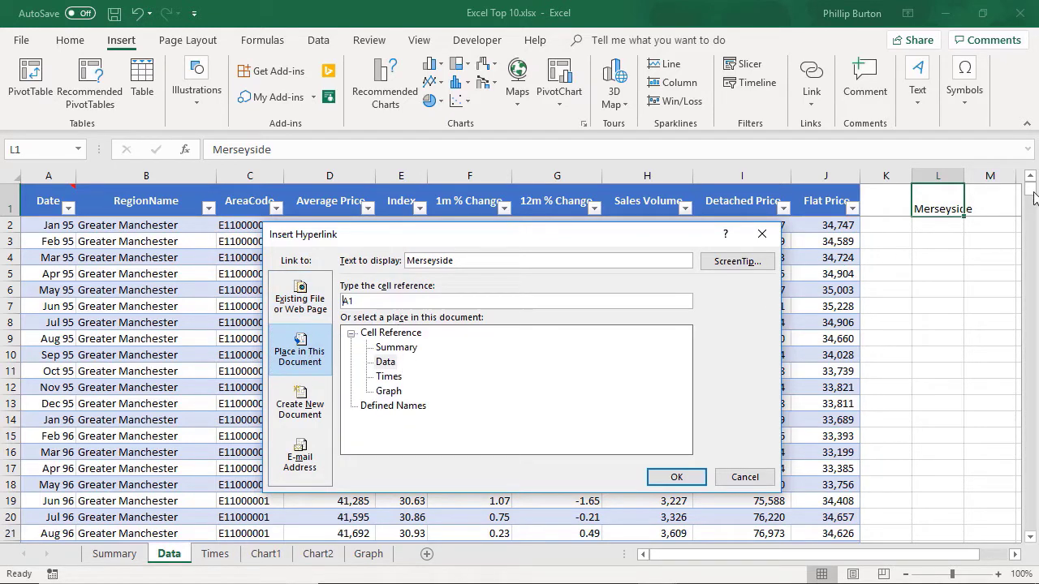
{"action": "double_click", "coordinate": [355, 301]}
{"action": "left_click", "coordinate": [740, 481]}
Step: Find the first Merseyside row and hyperlink the Merseyside text in L1 to cell B266 in this document
{"action": "left_click_drag", "start_coordinate": [1033, 192], "coordinate": [1034, 246]}
{"action": "left_click", "coordinate": [1033, 231]}
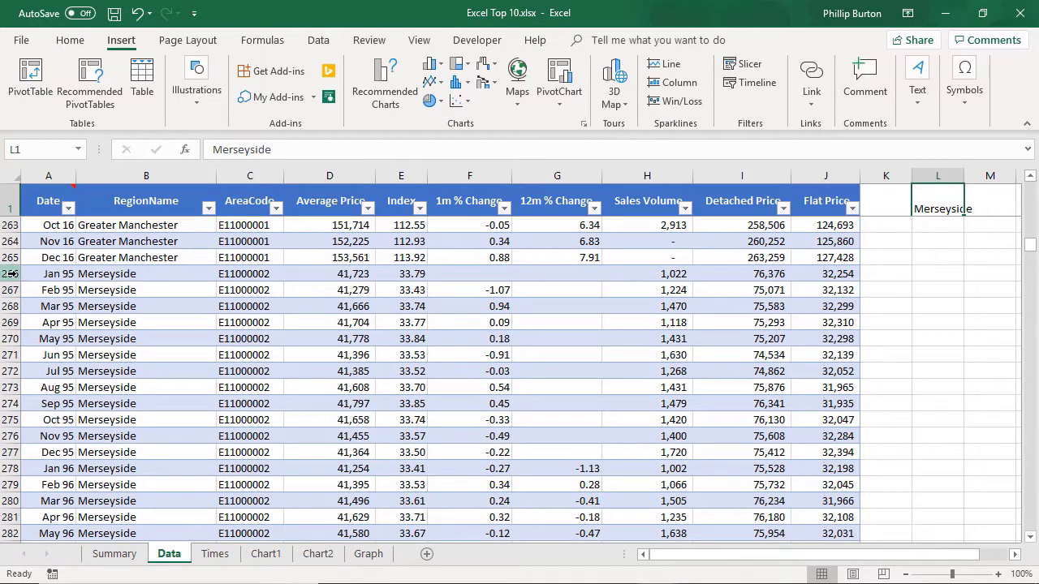
{"action": "left_click", "coordinate": [124, 271]}
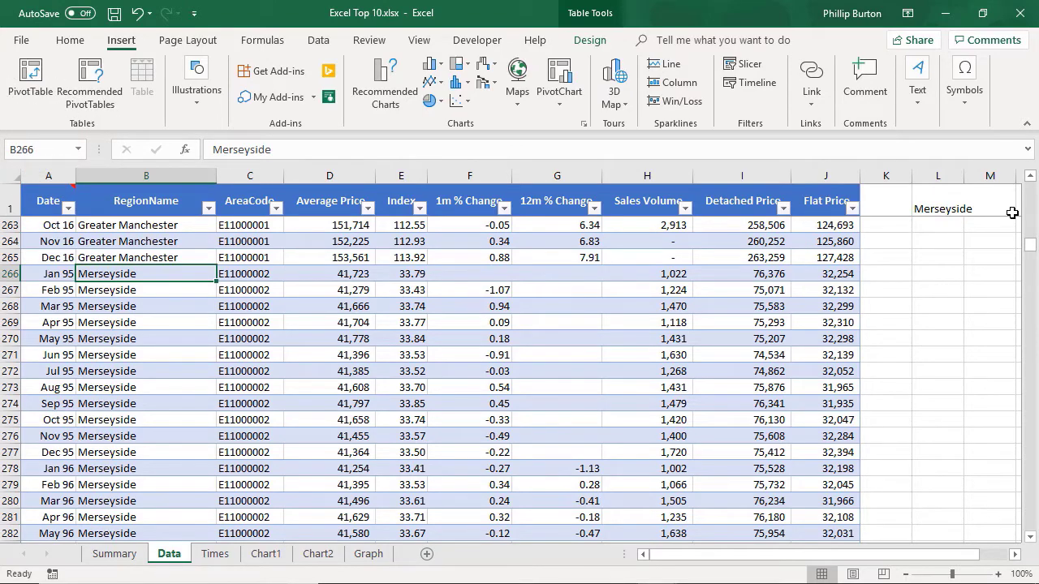
{"action": "left_click", "coordinate": [945, 209]}
{"action": "left_click", "coordinate": [812, 95]}
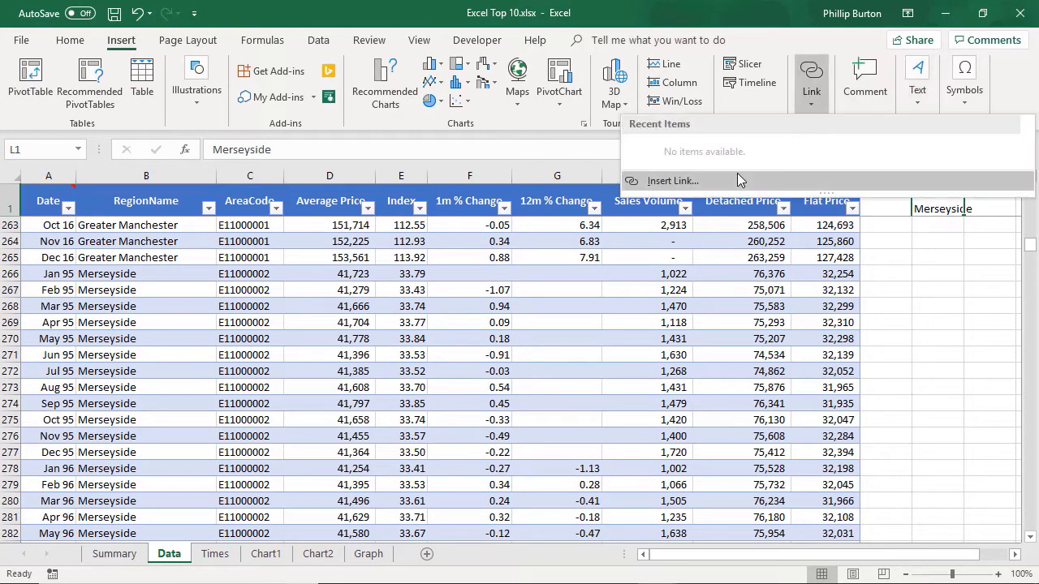
{"action": "left_click", "coordinate": [674, 180]}
{"action": "left_click", "coordinate": [314, 358]}
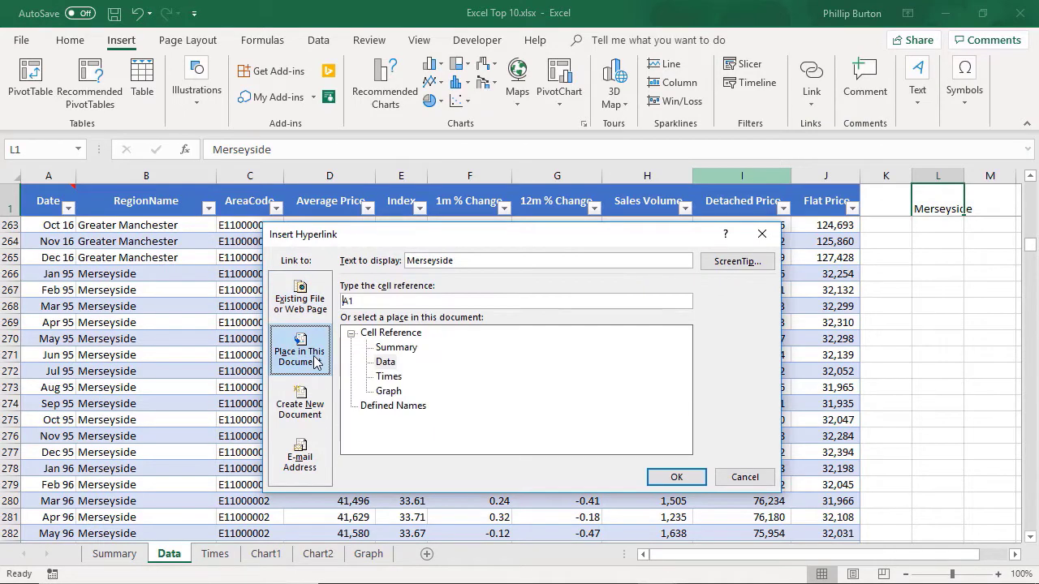
{"action": "double_click", "coordinate": [382, 299]}
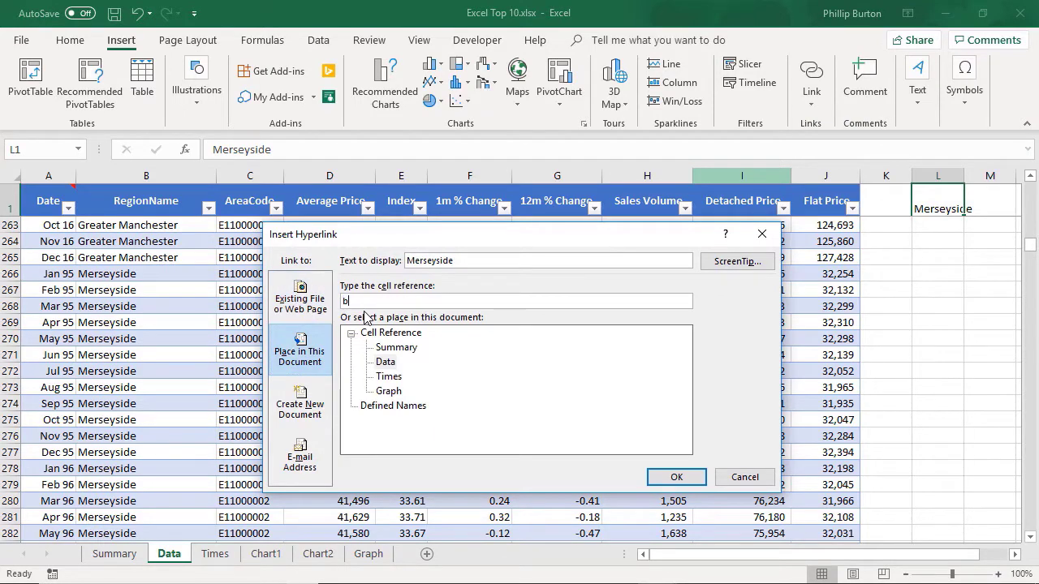
{"action": "type", "text": "b266"}
{"action": "left_click", "coordinate": [674, 476]}
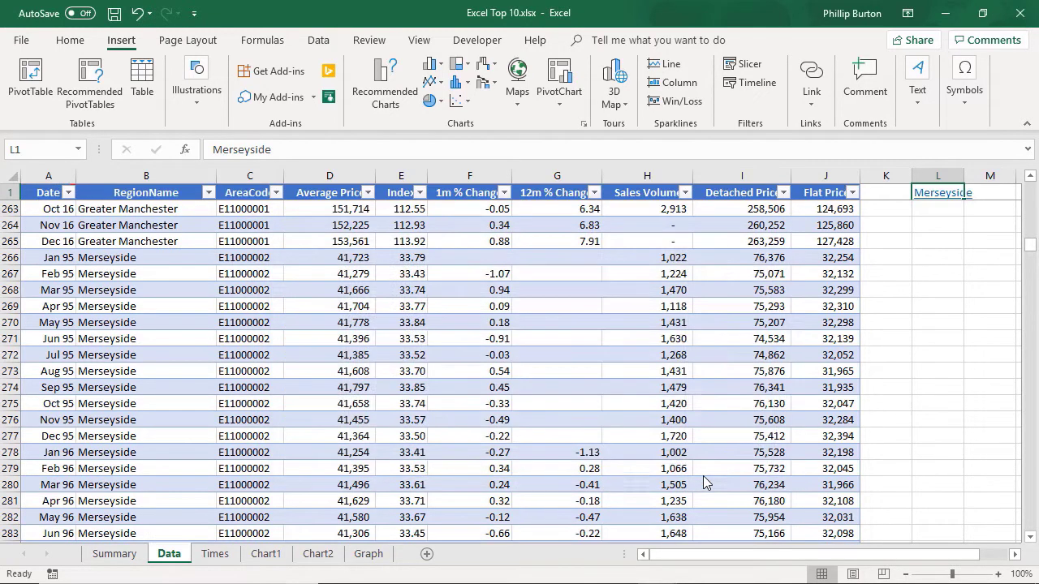
Step: Return to the start of the data and follow the Merseyside hyperlink to test it
{"action": "left_click", "coordinate": [946, 255]}
{"action": "left_click_drag", "start_coordinate": [1034, 246], "coordinate": [1032, 191]}
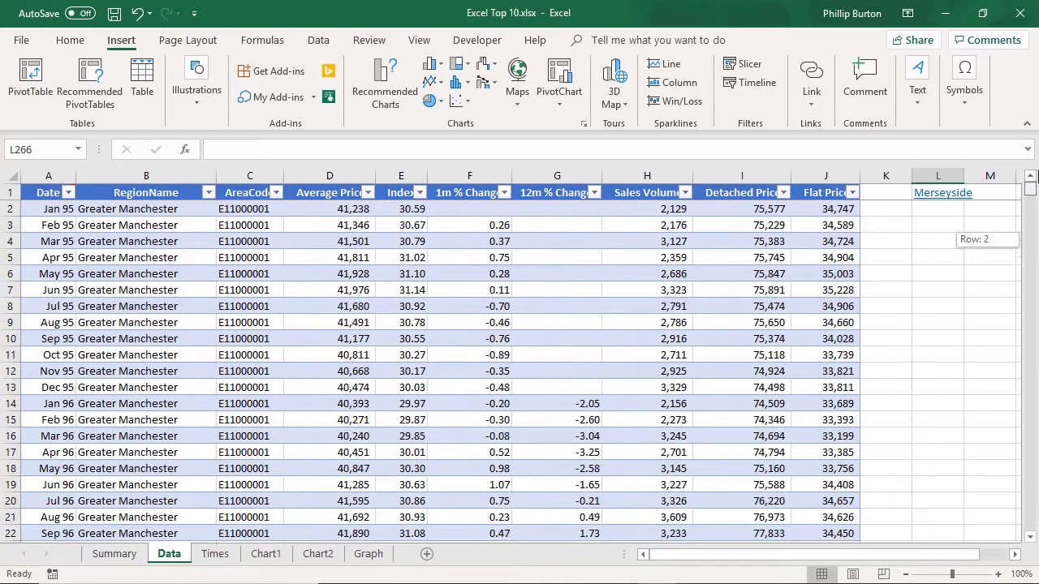
{"action": "left_click", "coordinate": [937, 257]}
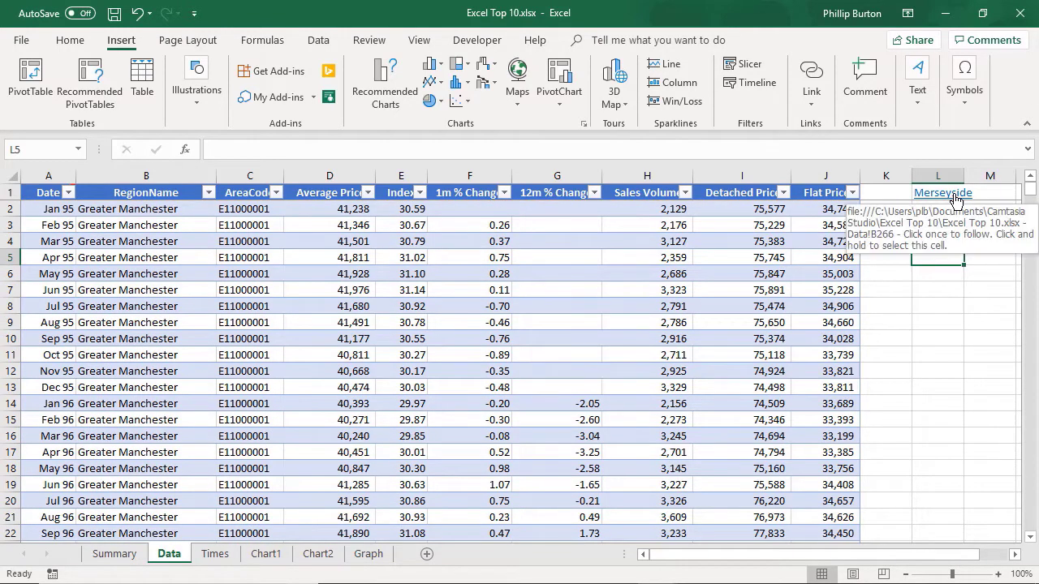
{"action": "left_click", "coordinate": [955, 198]}
{"action": "scroll", "coordinate": [704, 401], "scroll_direction": "down", "scroll_amount": 4}
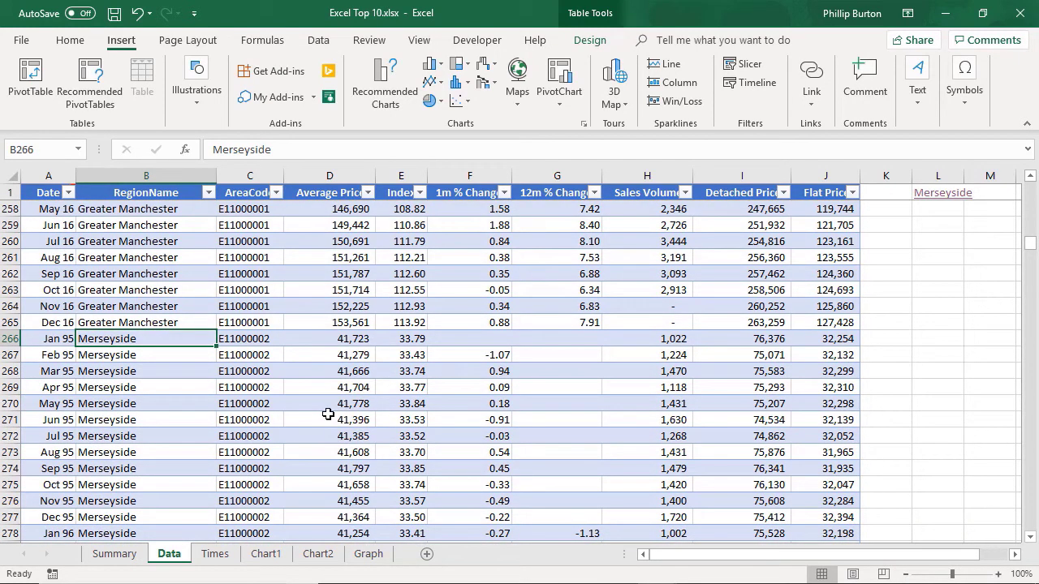
Step: Enter Times in cell M1 and hyperlink it to the Times sheet in this document
{"action": "left_click", "coordinate": [996, 195]}
{"action": "type", "text": "Times"}
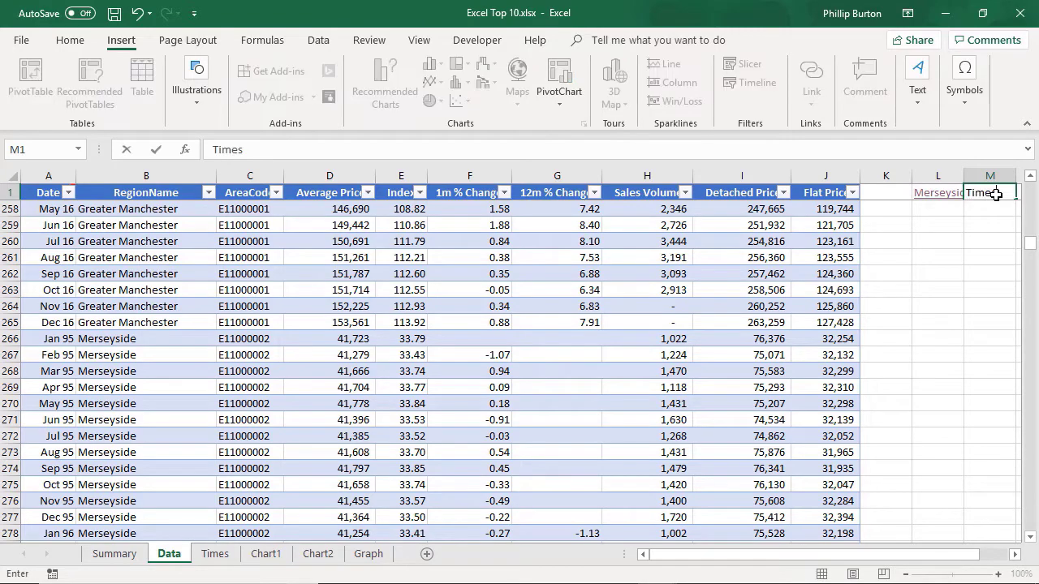
{"action": "key", "text": "ctrl+Return"}
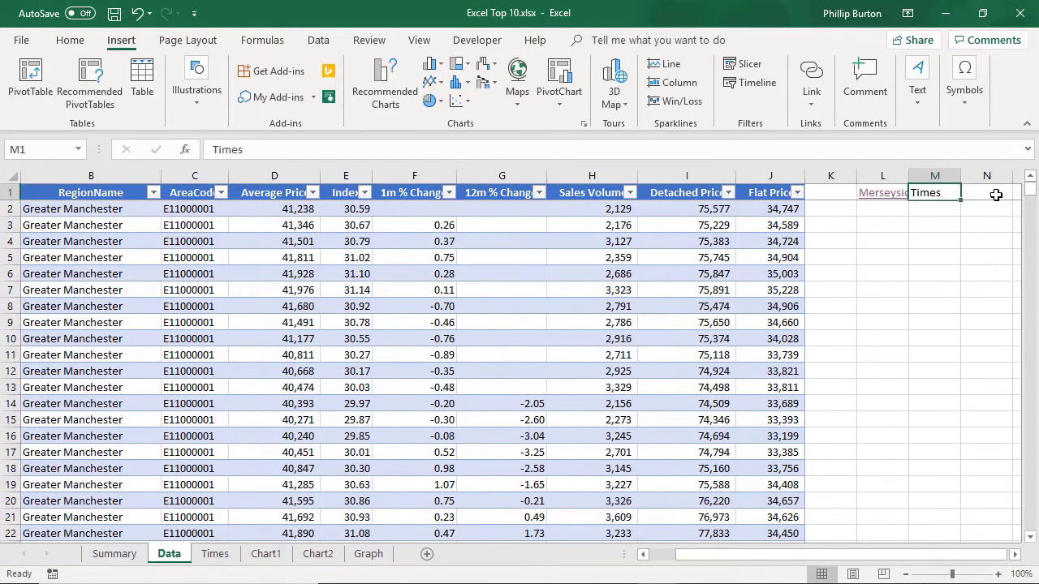
{"action": "left_click", "coordinate": [824, 114]}
{"action": "left_click", "coordinate": [741, 184]}
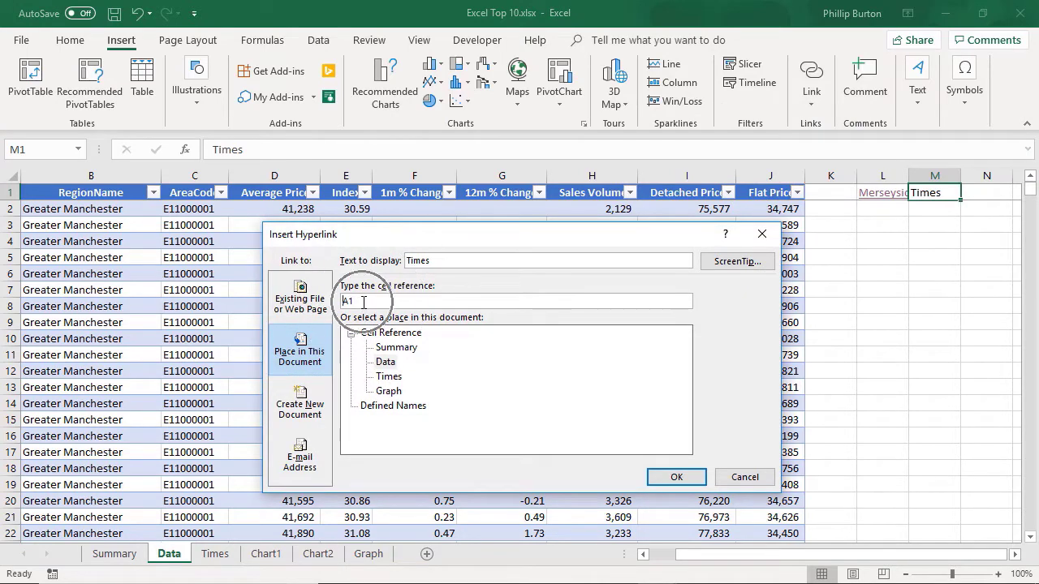
{"action": "left_click", "coordinate": [388, 377]}
{"action": "left_click", "coordinate": [674, 478]}
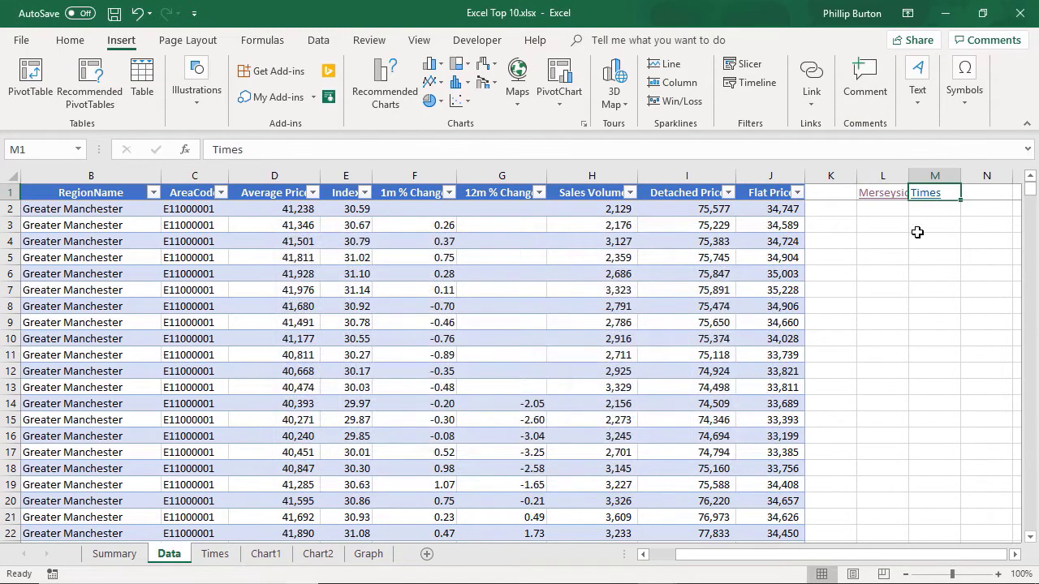
Step: Follow the Merseyside and Times hyperlinks to test them, and return to the first rows of the Data sheet
{"action": "left_click", "coordinate": [877, 198]}
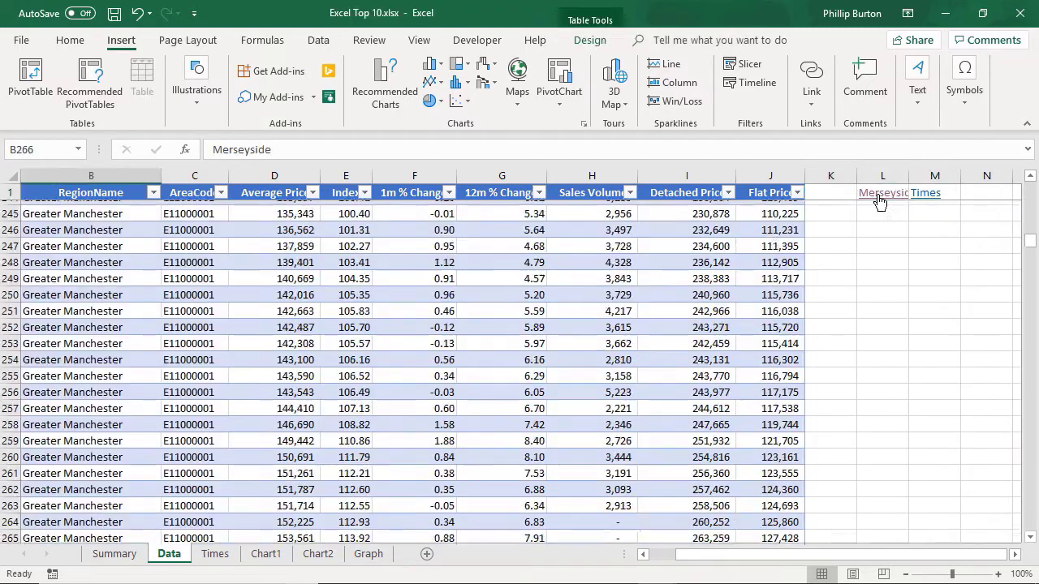
{"action": "left_click", "coordinate": [830, 192]}
{"action": "left_click", "coordinate": [937, 198]}
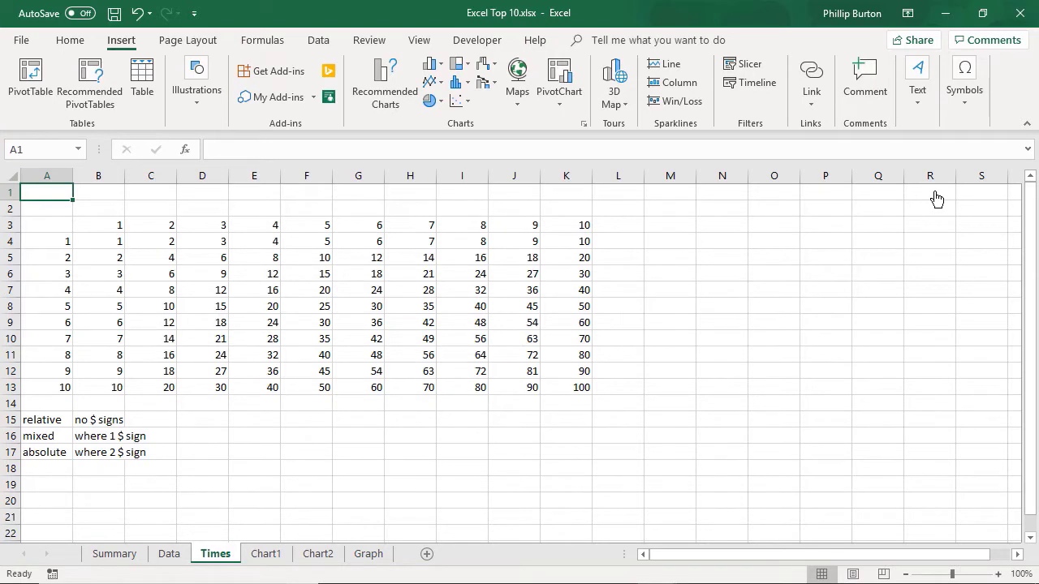
{"action": "left_click", "coordinate": [169, 553]}
{"action": "left_click_drag", "start_coordinate": [1028, 245], "coordinate": [1030, 154]}
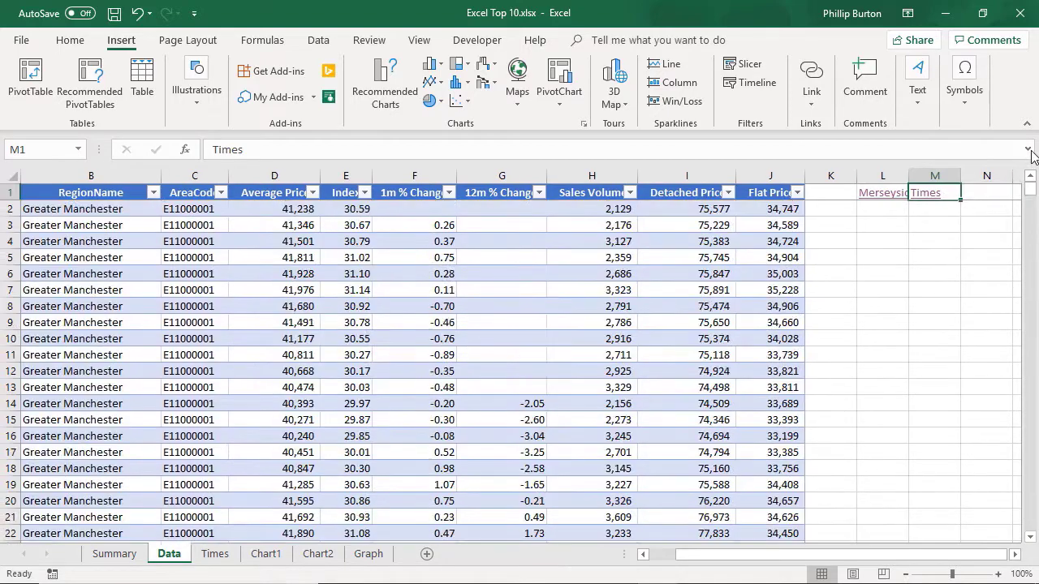
Step: Unfreeze the panes on the Data sheet
{"action": "left_click", "coordinate": [477, 40]}
{"action": "left_click", "coordinate": [418, 40]}
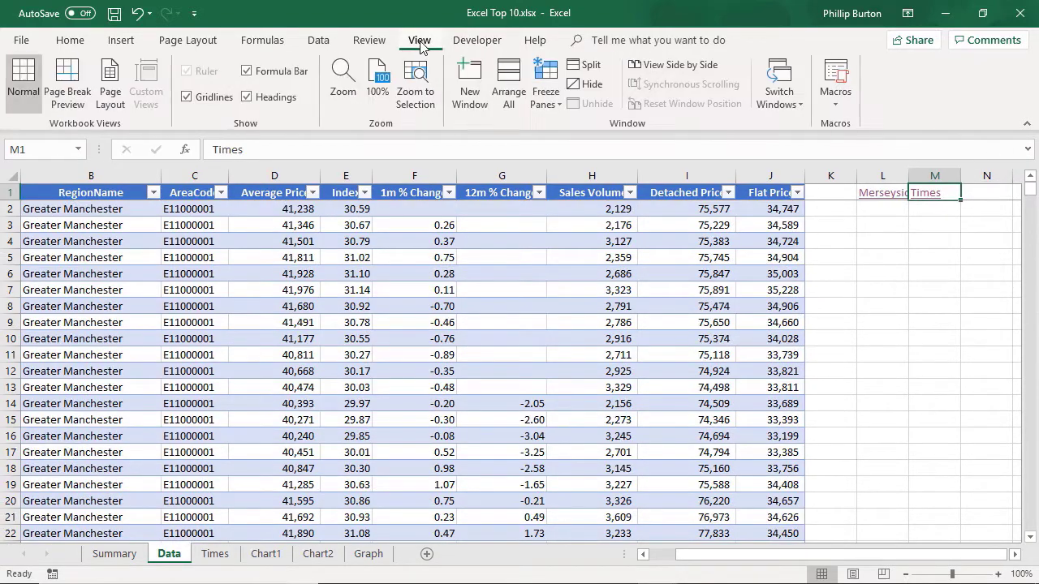
{"action": "left_click", "coordinate": [559, 107]}
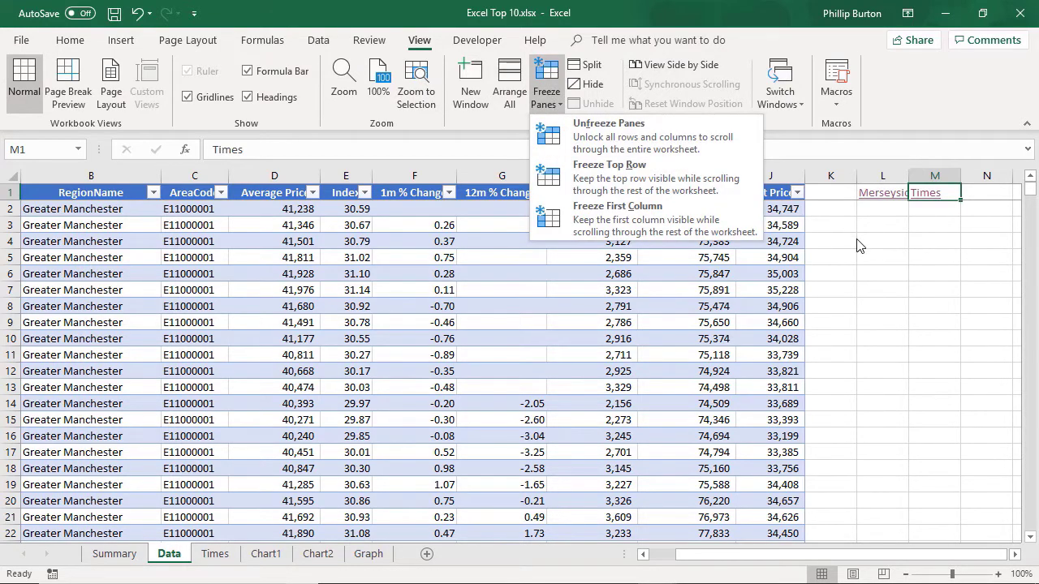
{"action": "left_click", "coordinate": [857, 240]}
{"action": "left_click", "coordinate": [12, 192]}
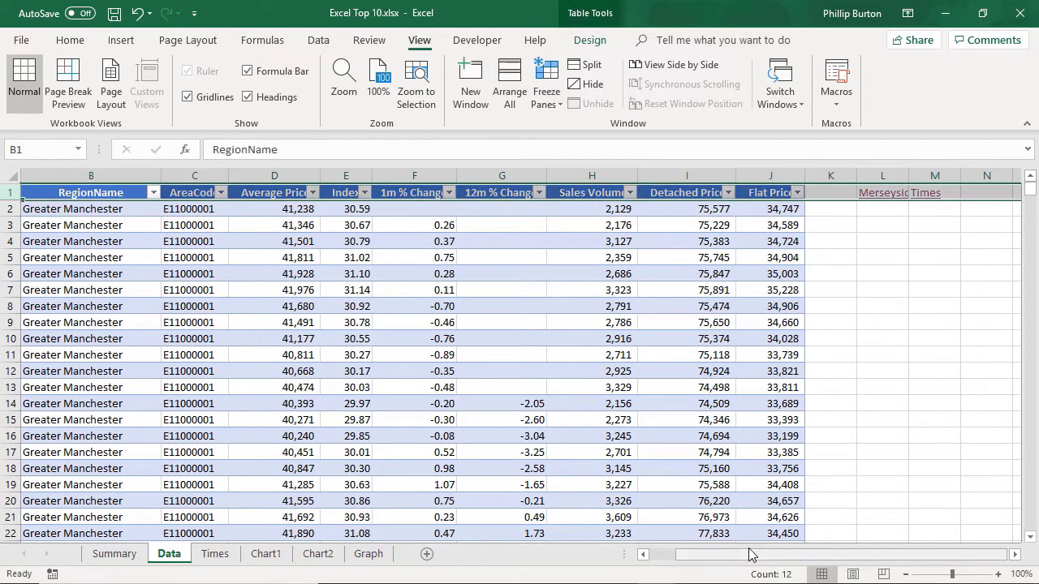
{"action": "left_click_drag", "start_coordinate": [754, 558], "coordinate": [705, 560]}
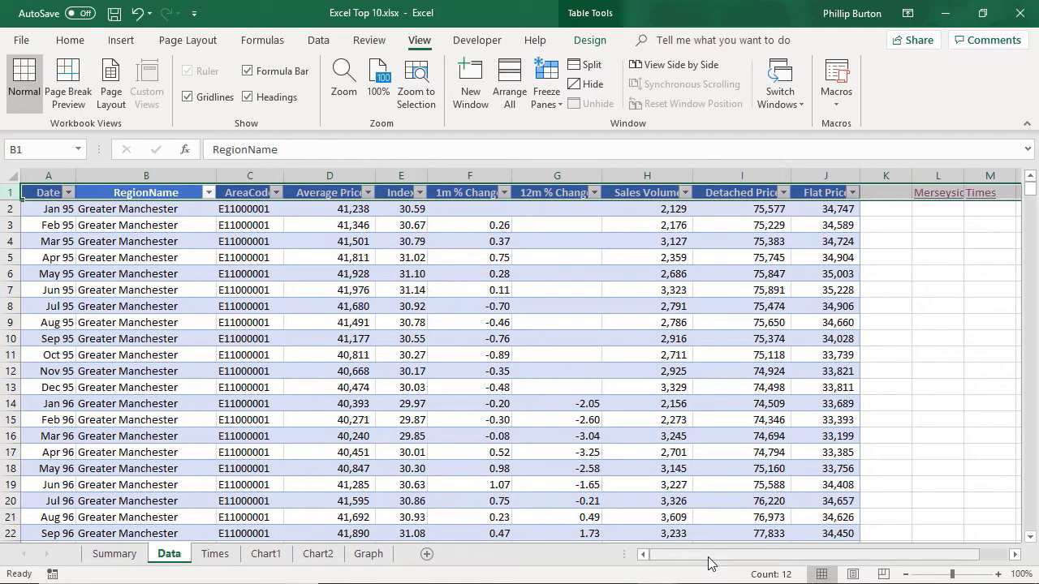
{"action": "left_click", "coordinate": [550, 94]}
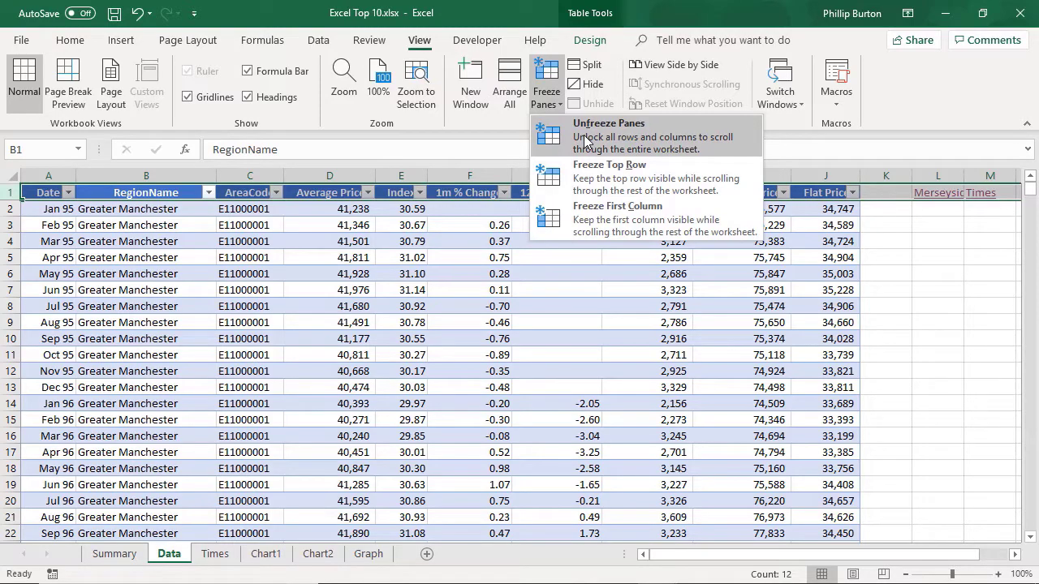
{"action": "left_click", "coordinate": [583, 134]}
Step: Examine how the header row behaves when scrolling the unfrozen sheet with a cell outside and a cell inside the table selected
{"action": "left_click", "coordinate": [646, 370]}
{"action": "left_click", "coordinate": [992, 255]}
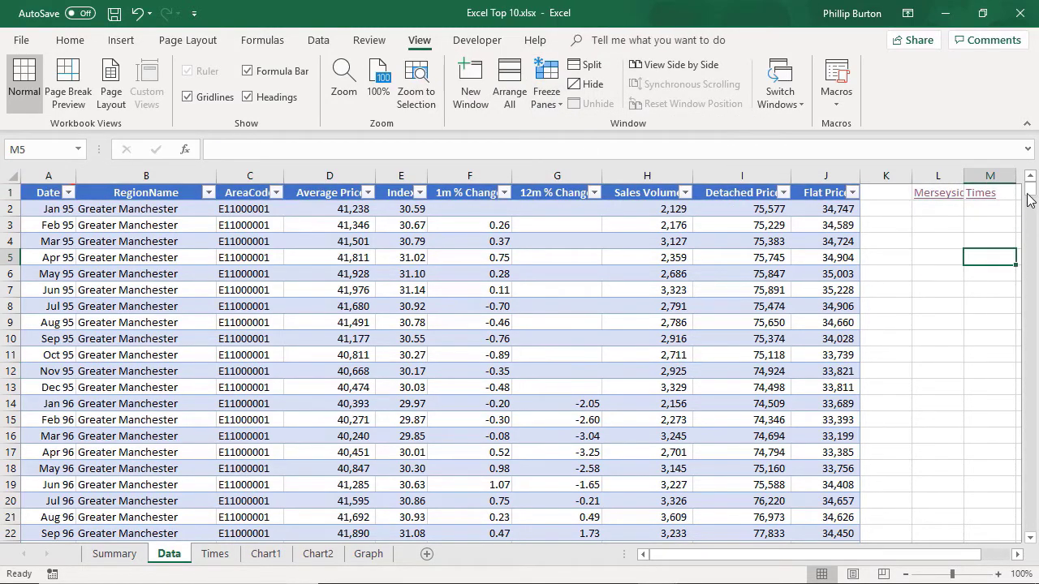
{"action": "mouse_move", "coordinate": [1028, 188]}
{"action": "left_mouse_down"}
{"action": "mouse_move", "coordinate": [1030, 299]}
{"action": "mouse_move", "coordinate": [1031, 185]}
{"action": "left_mouse_up"}
{"action": "left_click", "coordinate": [973, 267]}
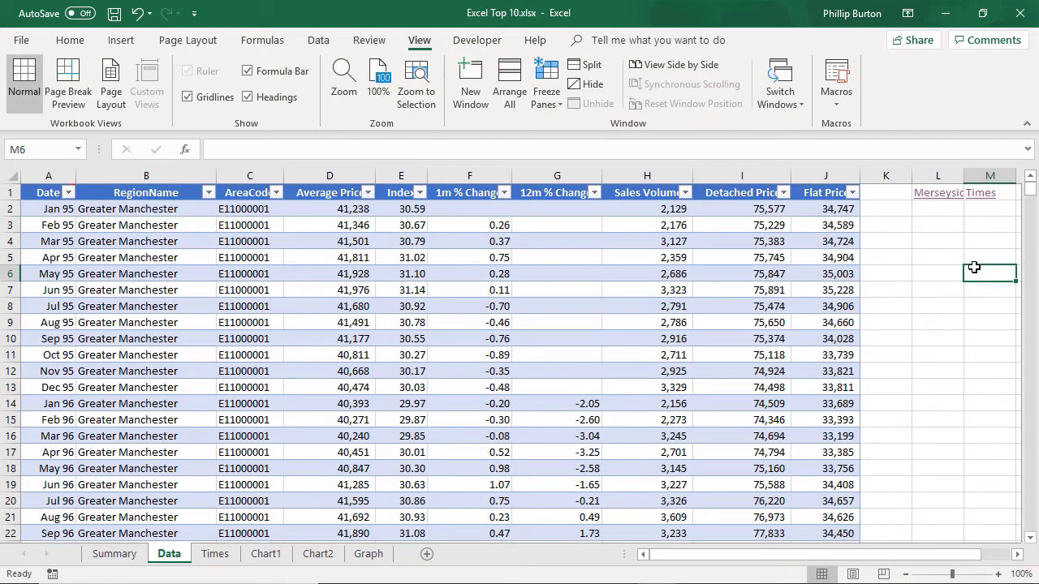
{"action": "left_click", "coordinate": [736, 315]}
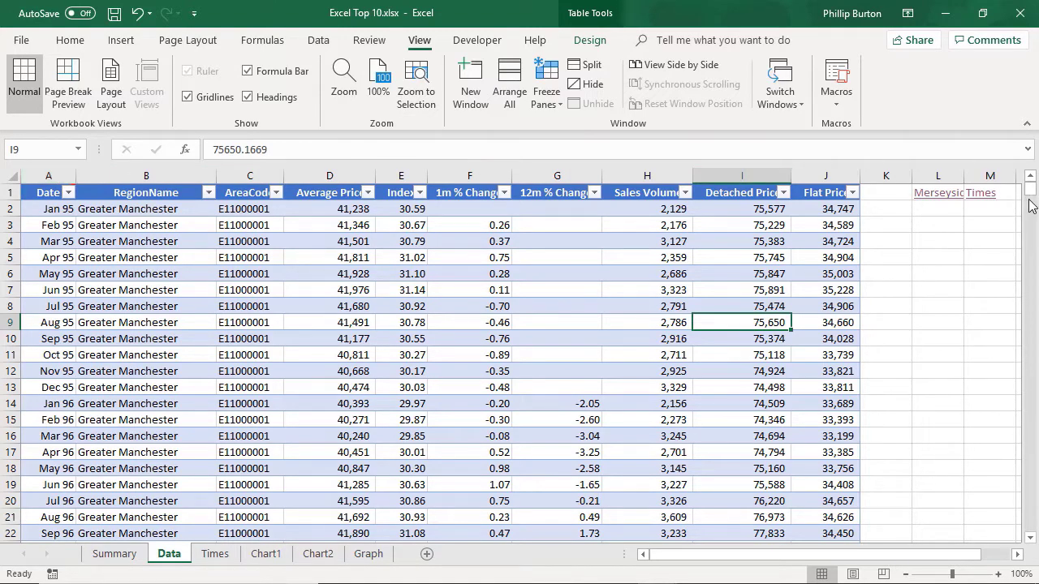
{"action": "mouse_move", "coordinate": [1031, 189]}
{"action": "left_mouse_down"}
{"action": "mouse_move", "coordinate": [1031, 302]}
{"action": "mouse_move", "coordinate": [1032, 193]}
{"action": "left_mouse_up"}
{"action": "left_click", "coordinate": [941, 273]}
{"action": "left_click", "coordinate": [952, 233]}
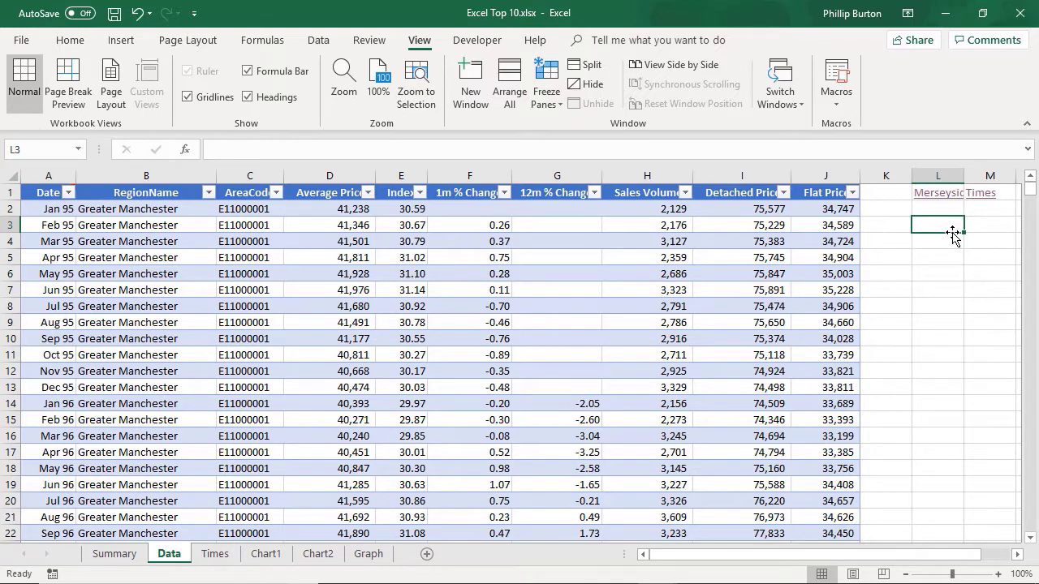
Step: Freeze the top row of the Data sheet and check it by scrolling down
{"action": "left_click", "coordinate": [555, 104]}
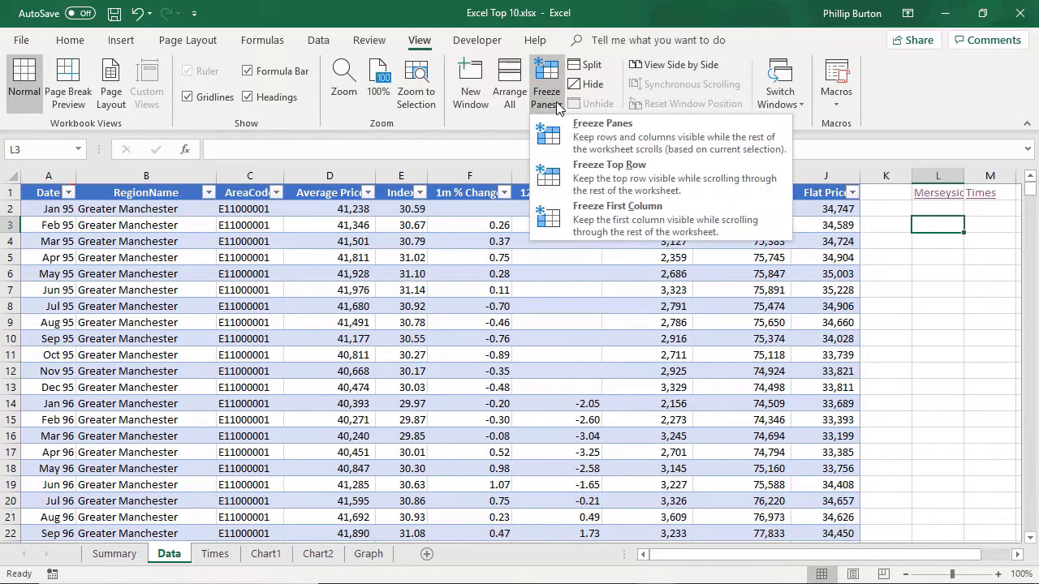
{"action": "left_click", "coordinate": [609, 182]}
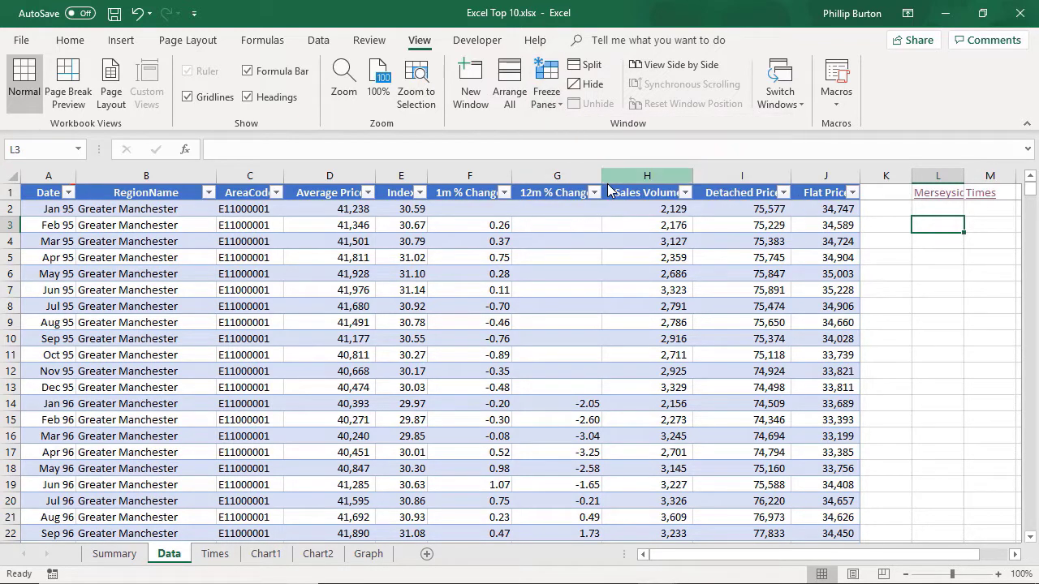
{"action": "left_click", "coordinate": [917, 259]}
{"action": "left_click_drag", "start_coordinate": [1032, 196], "coordinate": [916, 446]}
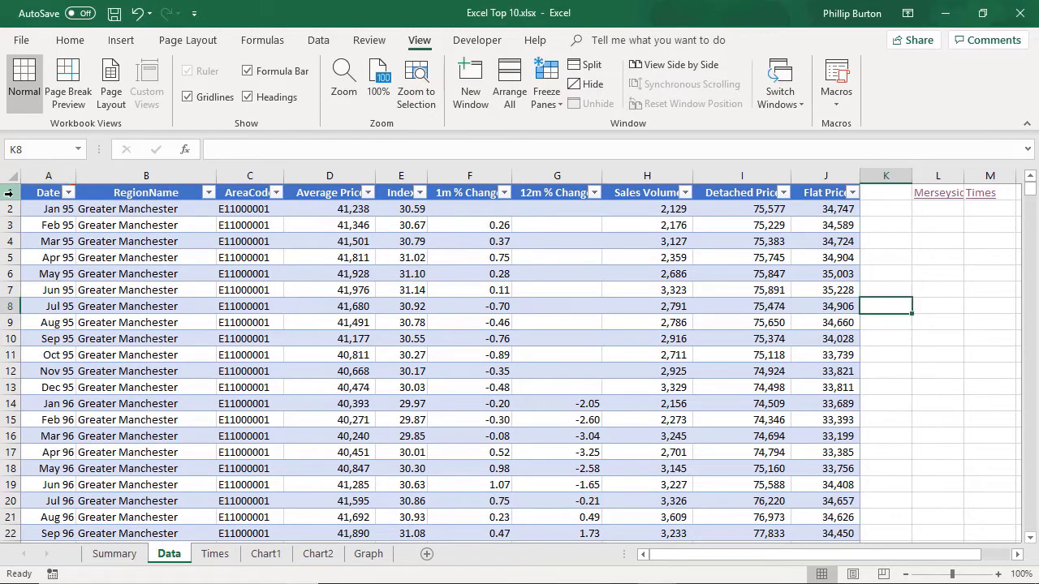
Step: Try to freeze rows 1 and 2 by selecting both and applying Freeze Panes, and check the frozen area by scrolling down
{"action": "left_click_drag", "start_coordinate": [23, 192], "coordinate": [22, 209]}
{"action": "left_click", "coordinate": [546, 81]}
{"action": "left_click", "coordinate": [578, 137]}
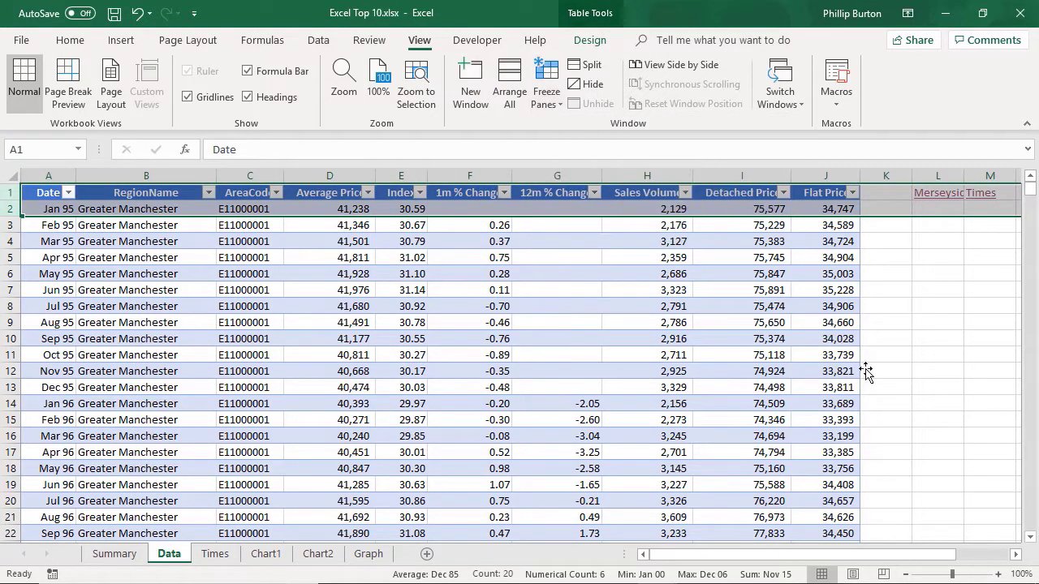
{"action": "left_click", "coordinate": [933, 387]}
{"action": "scroll", "coordinate": [901, 414], "scroll_direction": "down", "scroll_amount": 11}
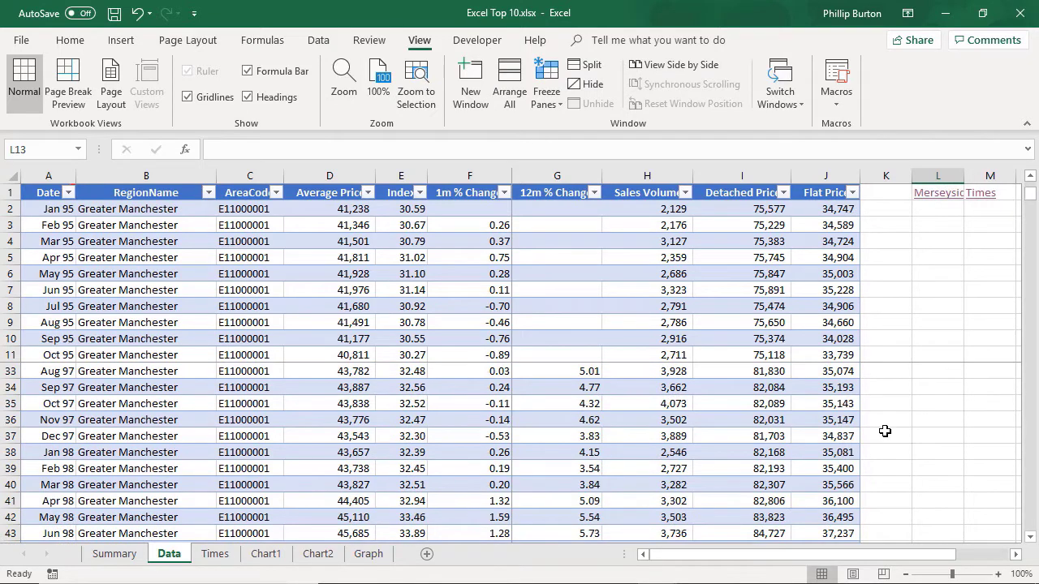
Step: Remove the current pane freeze from the Data sheet
{"action": "scroll", "coordinate": [886, 418], "scroll_direction": "up", "scroll_amount": 11}
{"action": "left_click", "coordinate": [886, 403]}
{"action": "left_click", "coordinate": [546, 85]}
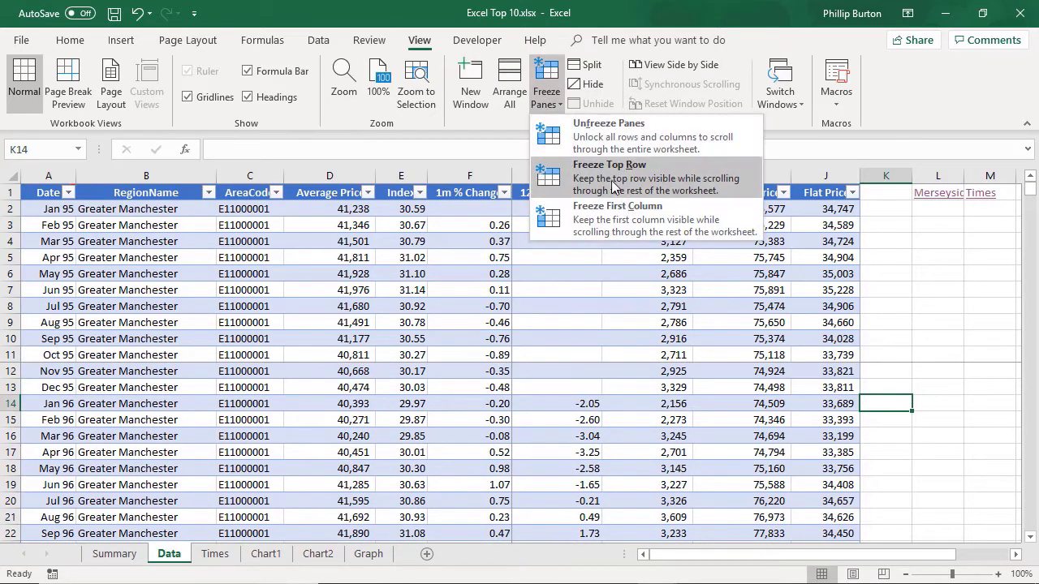
{"action": "left_click", "coordinate": [633, 144]}
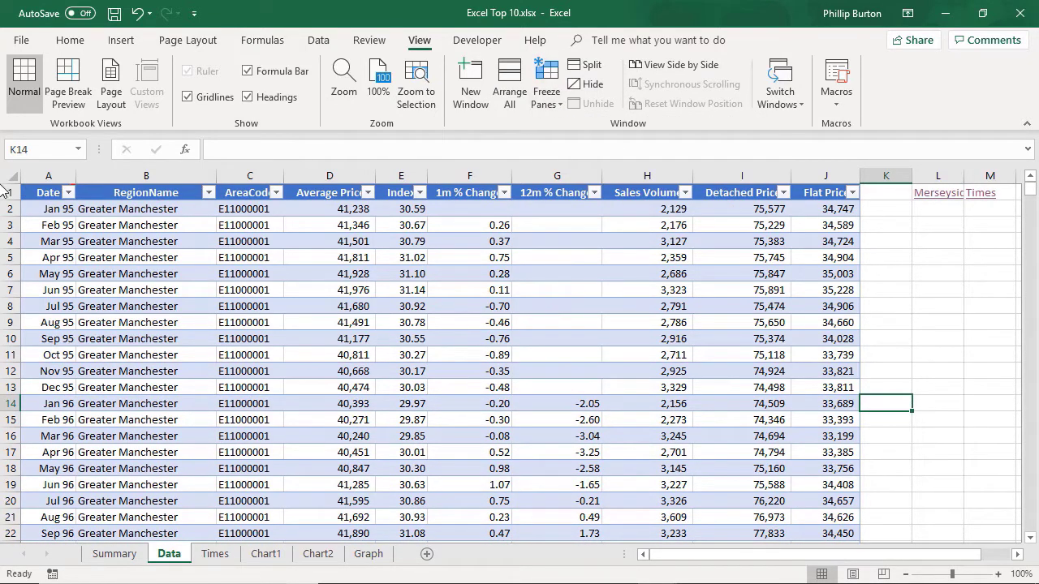
Step: Freeze rows 1 and 2 by applying Freeze Panes with cell A3 selected, and check the frozen area by scrolling
{"action": "left_click_drag", "start_coordinate": [11, 192], "coordinate": [15, 207]}
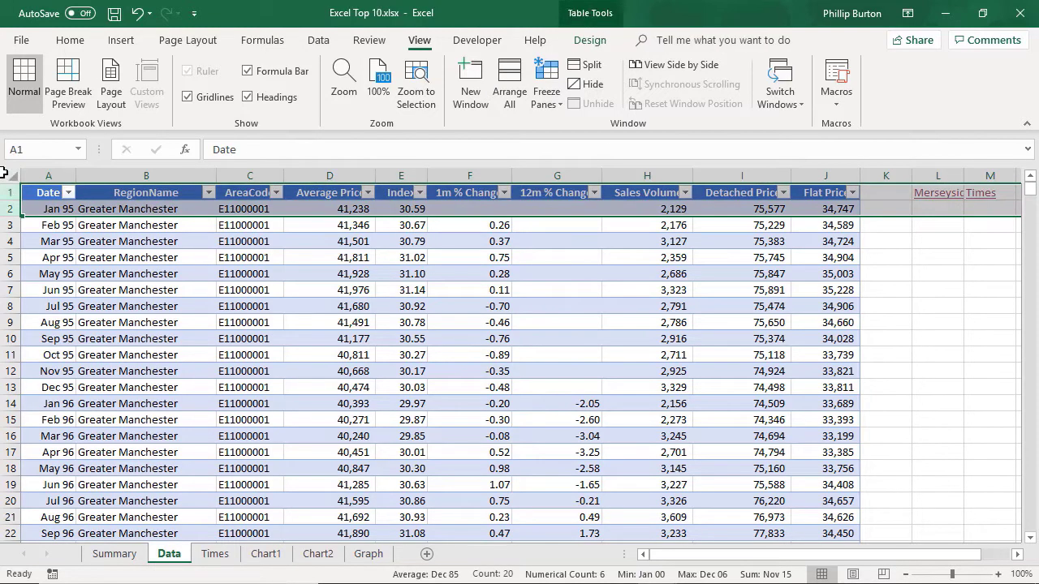
{"action": "left_click", "coordinate": [45, 228]}
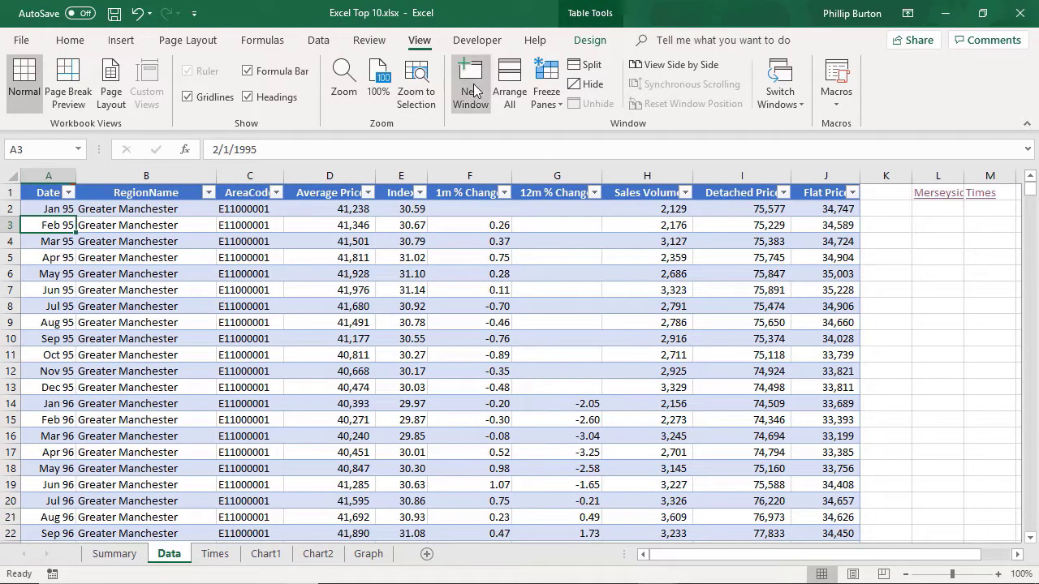
{"action": "left_click", "coordinate": [549, 83]}
{"action": "left_click", "coordinate": [61, 225]}
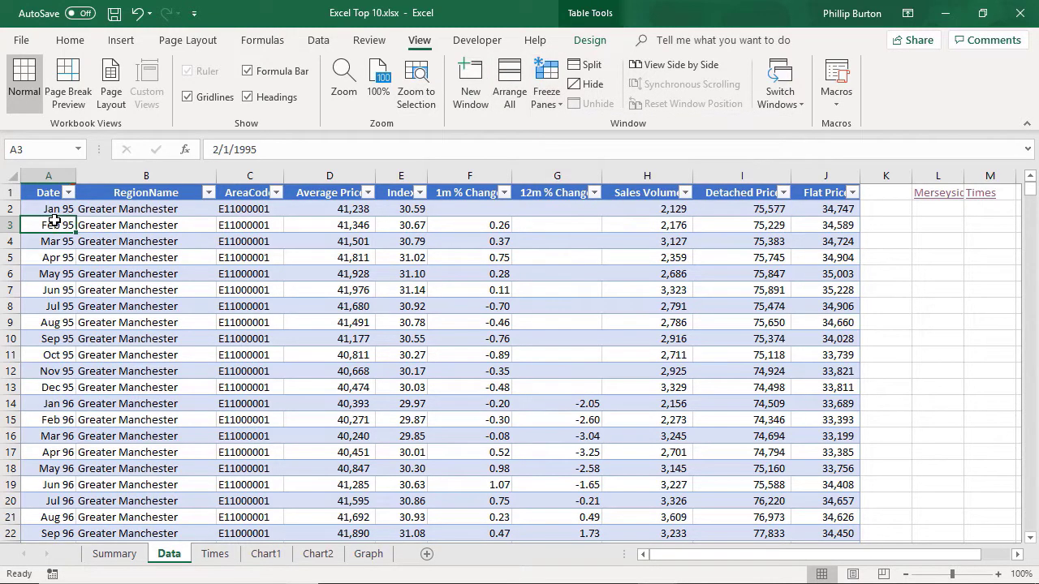
{"action": "left_click", "coordinate": [546, 84]}
{"action": "left_click", "coordinate": [580, 132]}
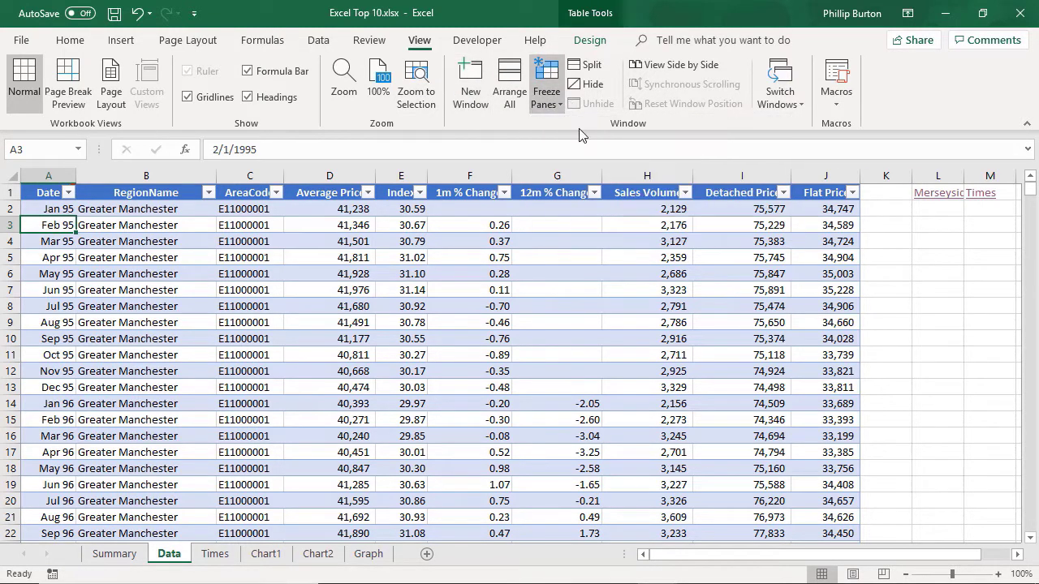
{"action": "left_click_drag", "start_coordinate": [963, 390], "coordinate": [978, 390]}
{"action": "mouse_move", "coordinate": [1029, 186]}
{"action": "left_mouse_down"}
{"action": "mouse_move", "coordinate": [1031, 258]}
{"action": "mouse_move", "coordinate": [1028, 189]}
{"action": "left_mouse_up"}
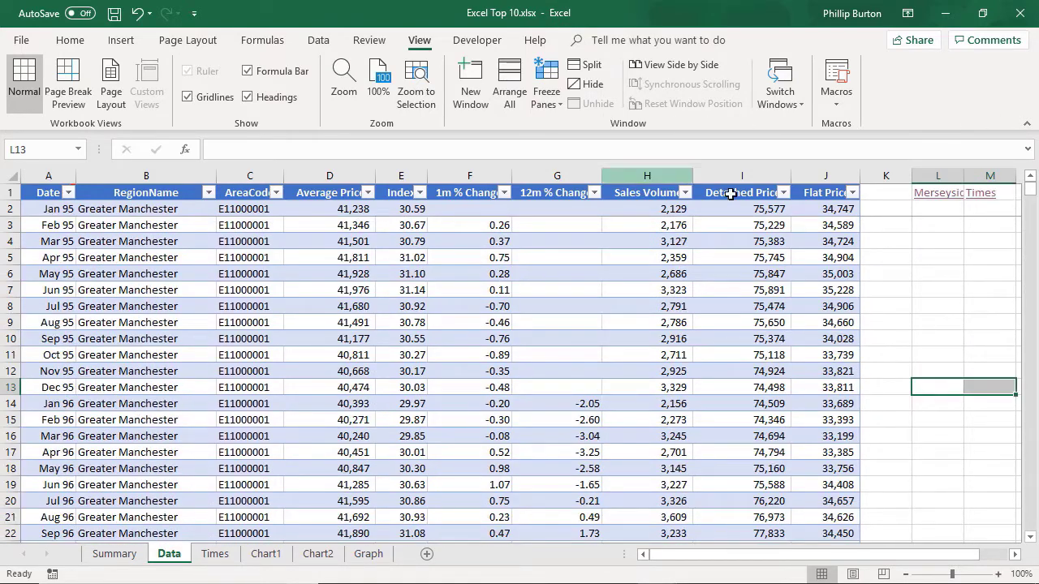
{"action": "left_click", "coordinate": [936, 242]}
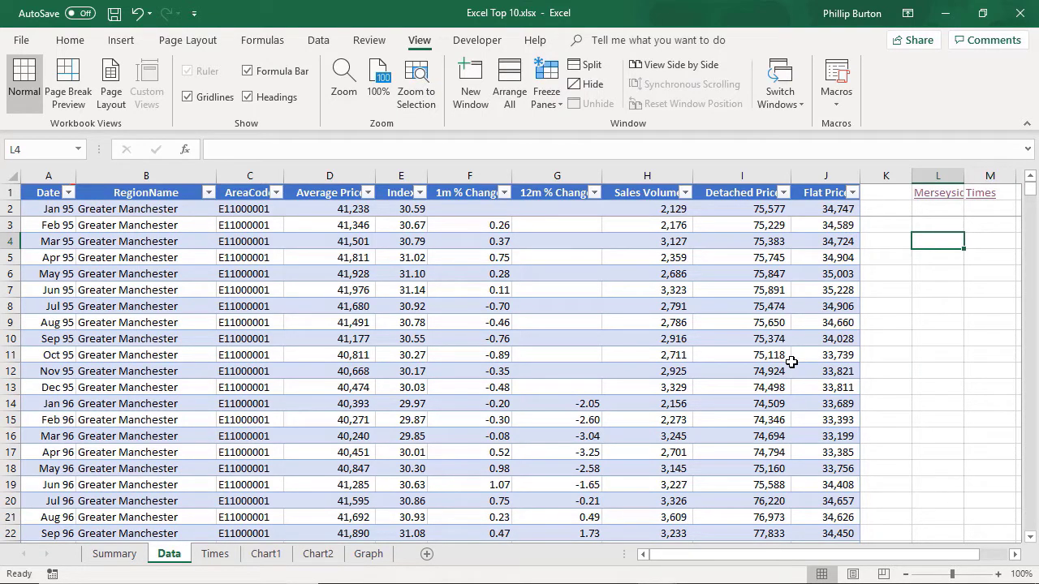
Step: Insert two blank rows above the table header and move the Merseyside and Times links to cells B1 and C1
{"action": "left_click_drag", "start_coordinate": [10, 193], "coordinate": [11, 209]}
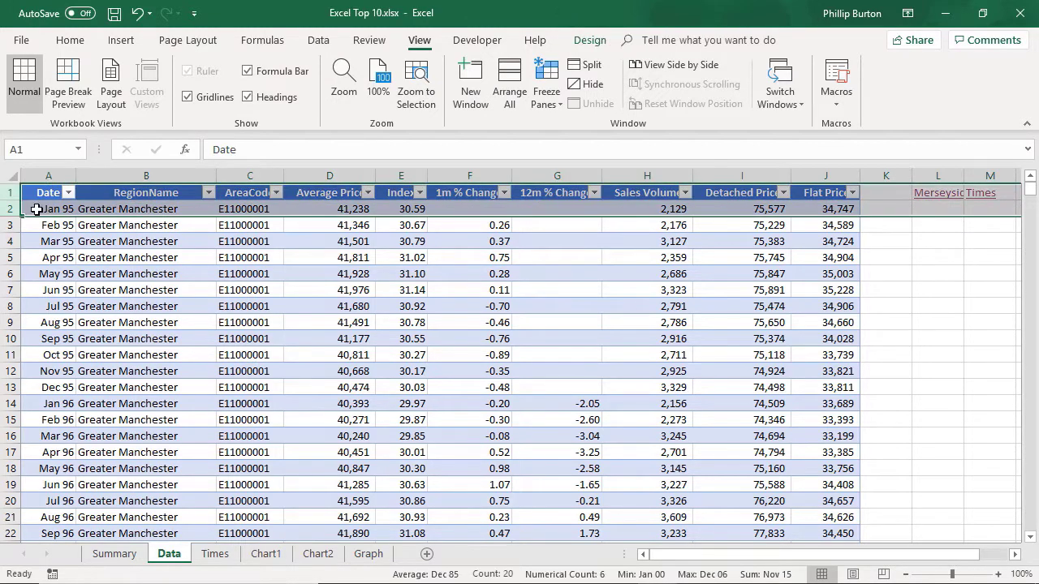
{"action": "right_click", "coordinate": [16, 209]}
{"action": "left_click", "coordinate": [99, 322]}
{"action": "left_click", "coordinate": [138, 306]}
{"action": "left_click", "coordinate": [48, 241]}
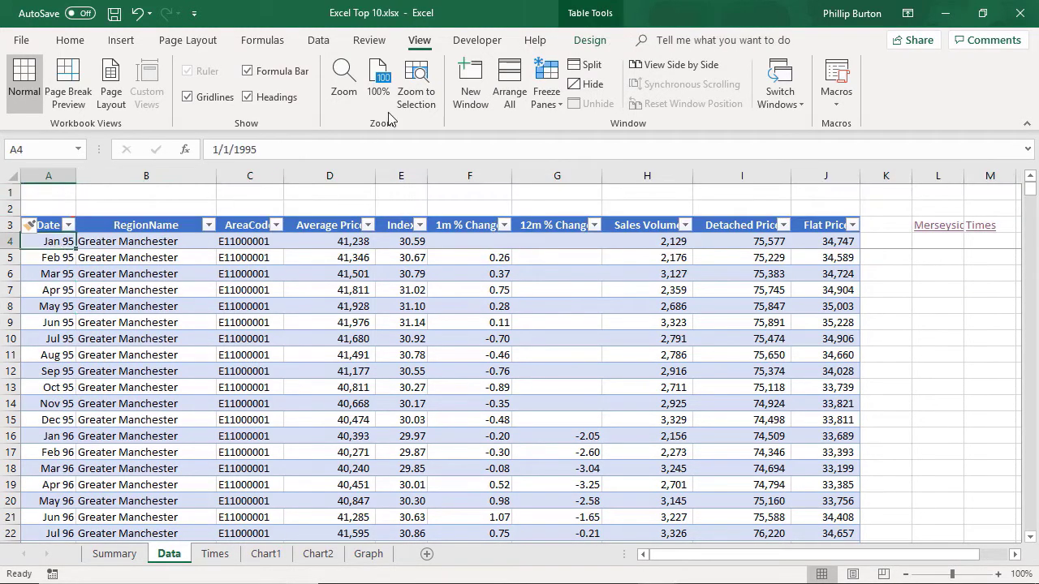
{"action": "left_click_drag", "start_coordinate": [950, 230], "coordinate": [130, 185]}
Step: Enter the label Google in cell D1
{"action": "left_click", "coordinate": [308, 189]}
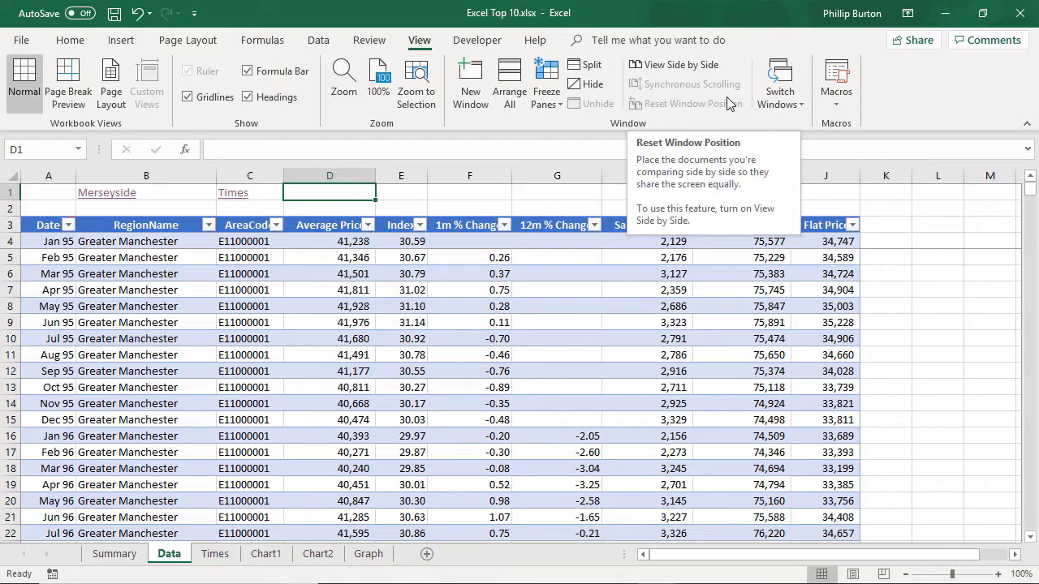
{"action": "type", "text": "G"}
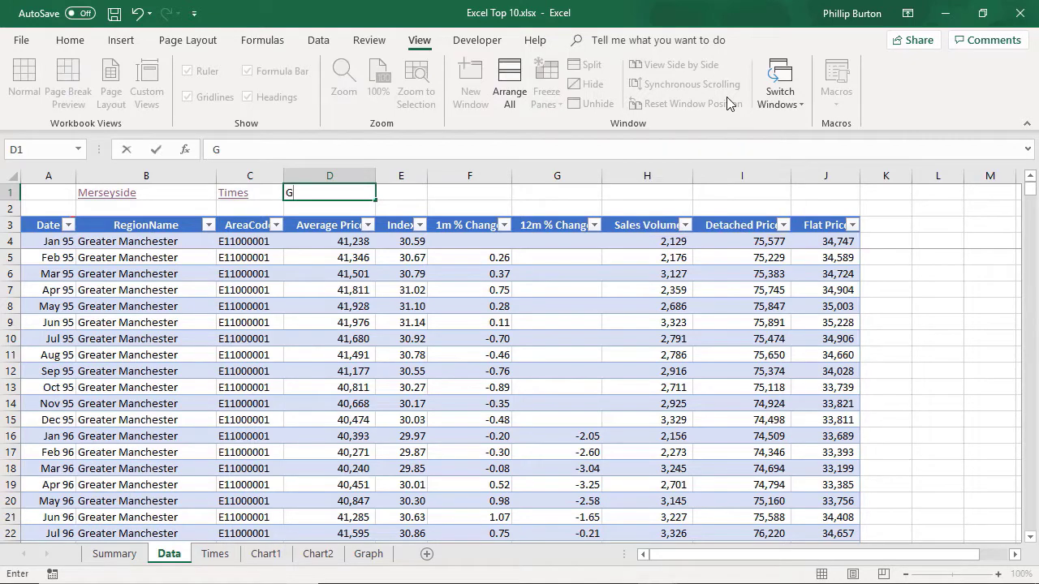
{"action": "type", "text": "oogle"}
{"action": "key", "text": "ctrl+Return"}
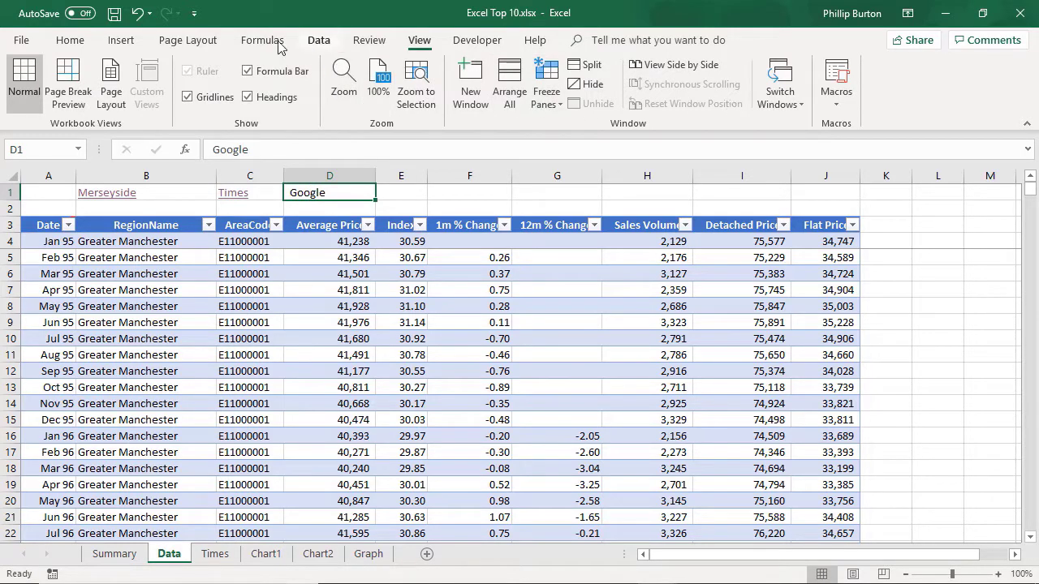
{"action": "left_click", "coordinate": [120, 39]}
{"action": "left_click", "coordinate": [811, 103]}
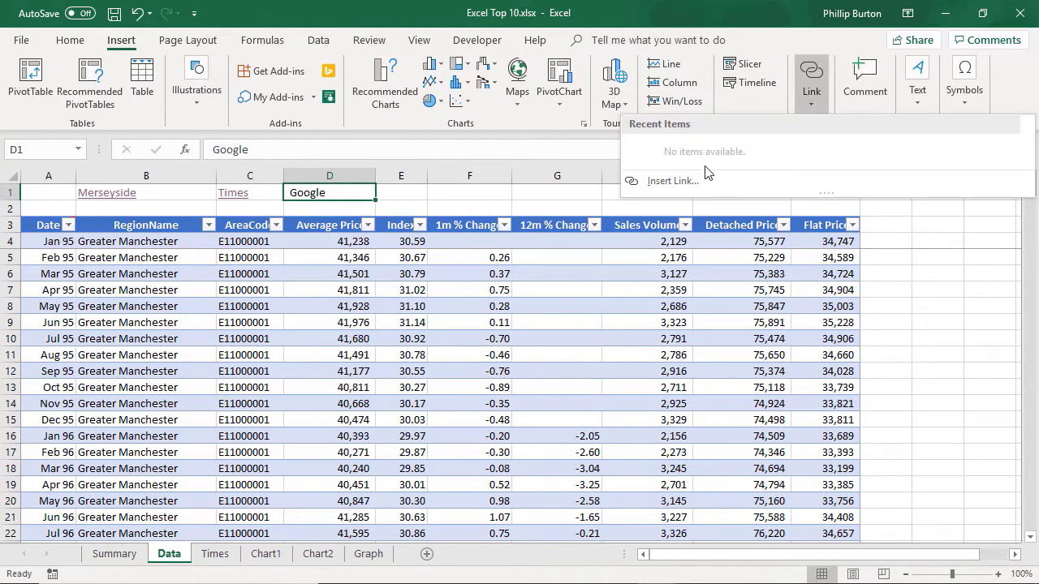
{"action": "left_click", "coordinate": [674, 180]}
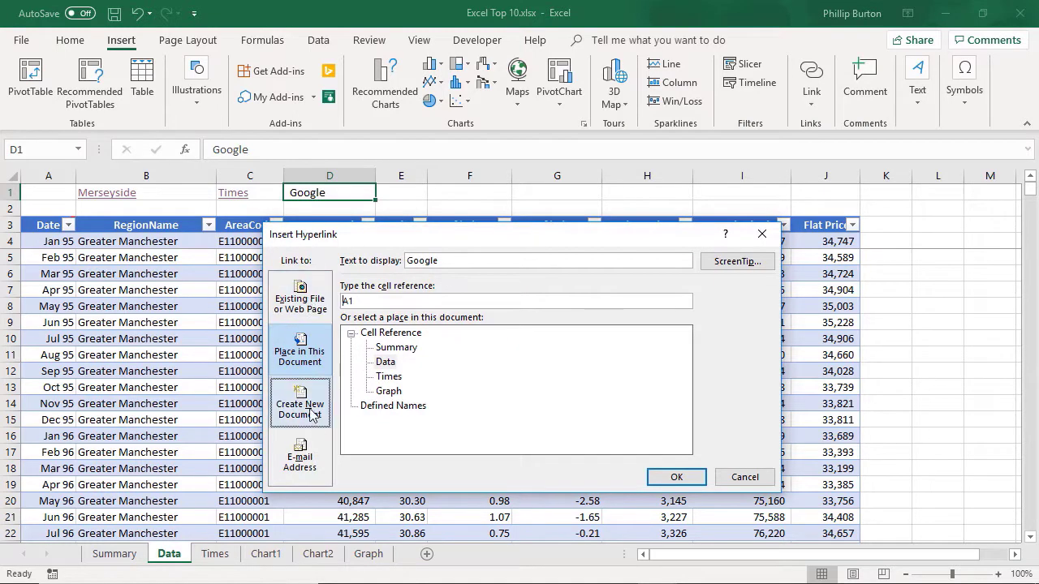
{"action": "left_click", "coordinate": [307, 300]}
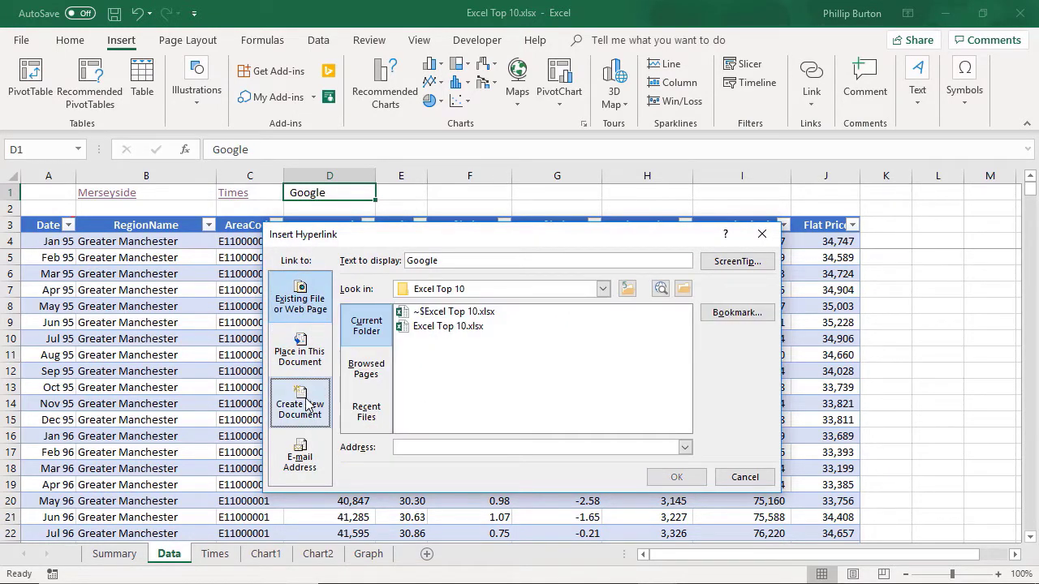
{"action": "left_click", "coordinate": [300, 353]}
{"action": "left_click", "coordinate": [309, 310]}
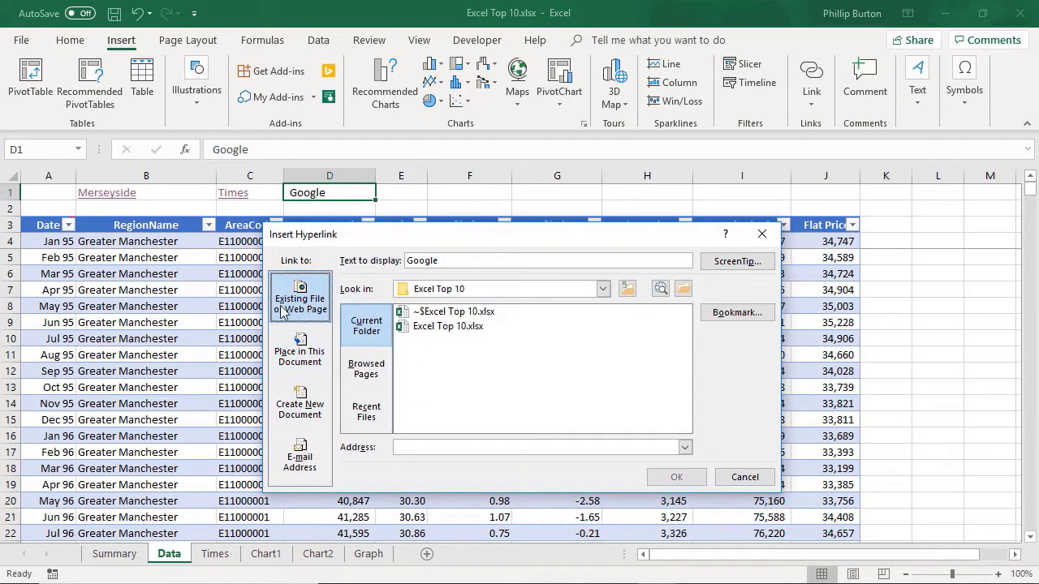
{"action": "left_click", "coordinate": [512, 447]}
{"action": "type", "text": "www.google.com"}
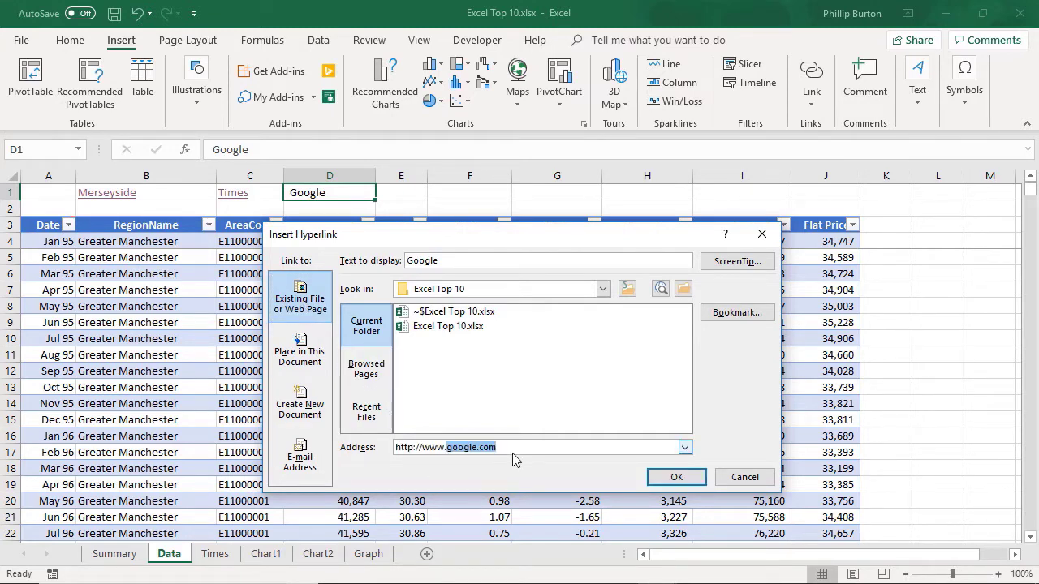
{"action": "left_click", "coordinate": [676, 477]}
{"action": "left_click", "coordinate": [401, 209]}
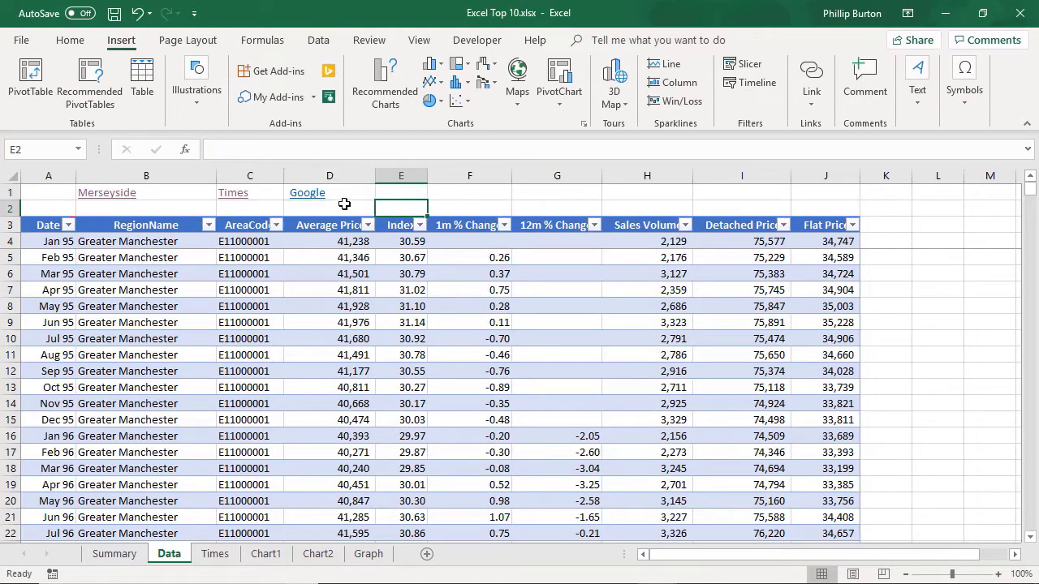
Step: Test the Google link in D1, minimize the browser and return to the Data sheet
{"action": "left_click", "coordinate": [318, 199]}
{"action": "left_click", "coordinate": [309, 198]}
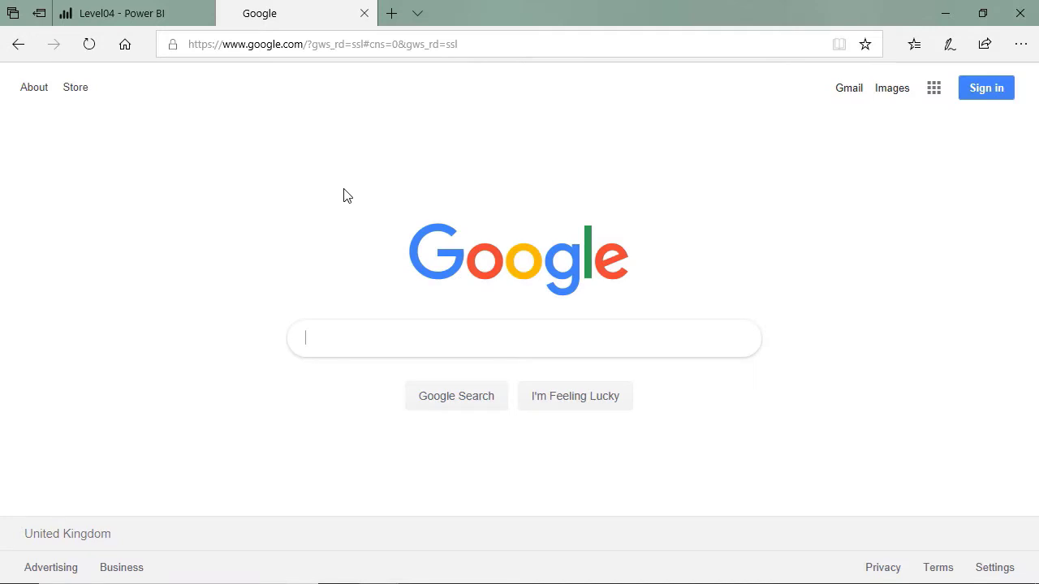
{"action": "left_click", "coordinate": [944, 13]}
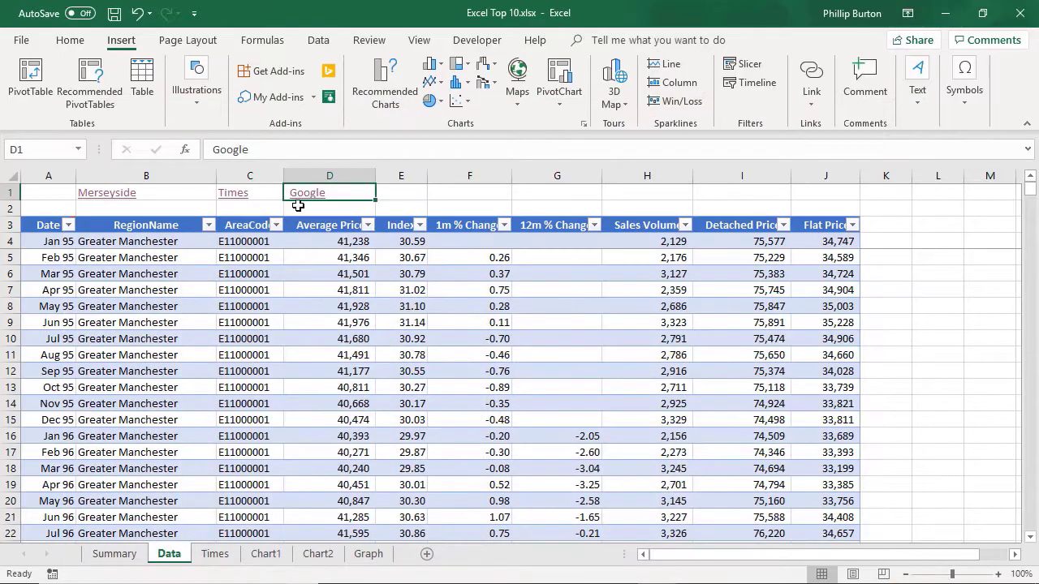
{"action": "left_click", "coordinate": [317, 214]}
Step: Create a new blank workbook and enter "Second document" in cell A1
{"action": "left_click", "coordinate": [22, 40]}
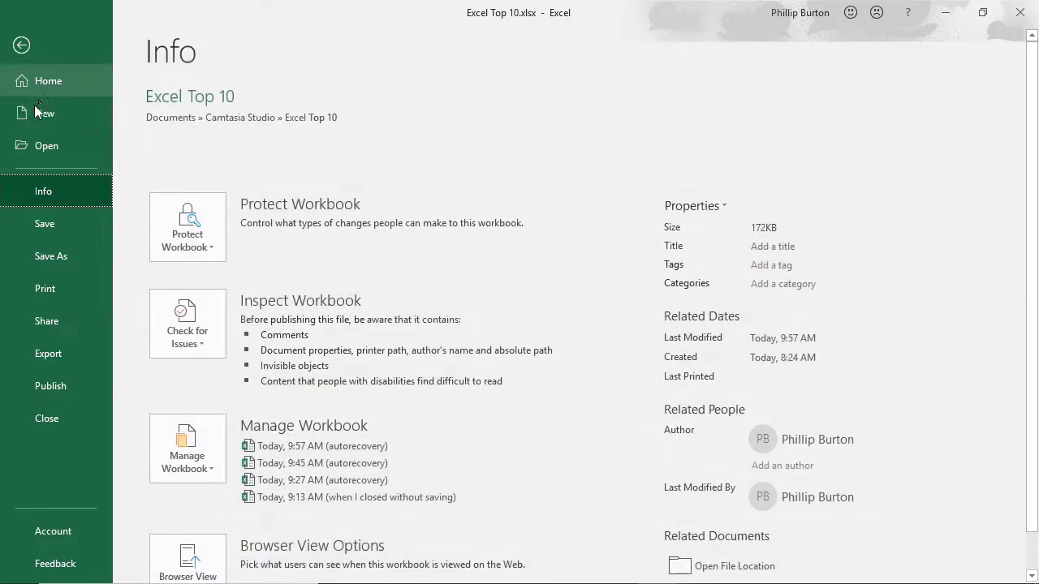
{"action": "left_click", "coordinate": [45, 113]}
{"action": "left_click", "coordinate": [192, 280]}
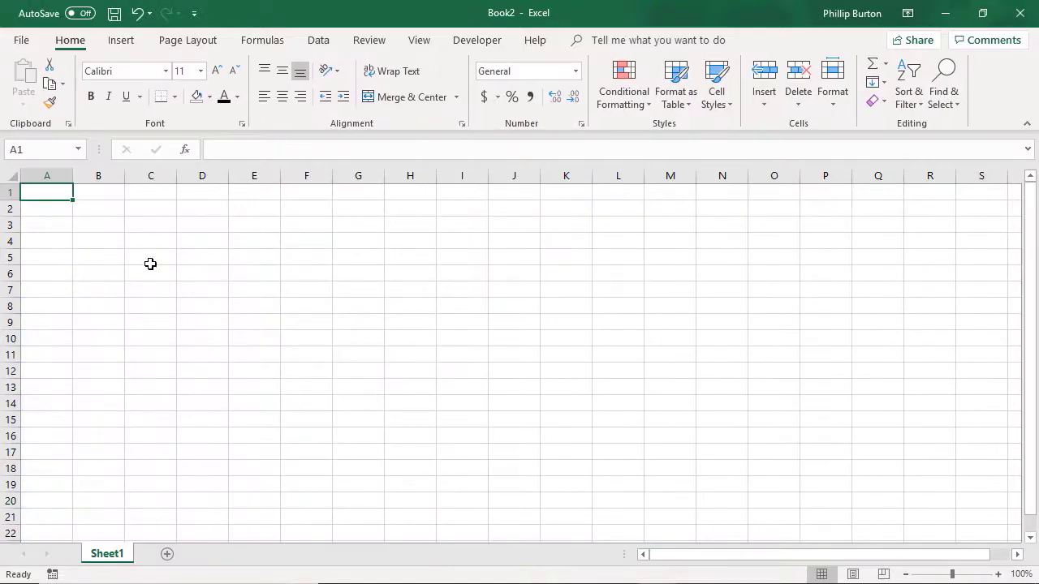
{"action": "type", "text": "Second document"}
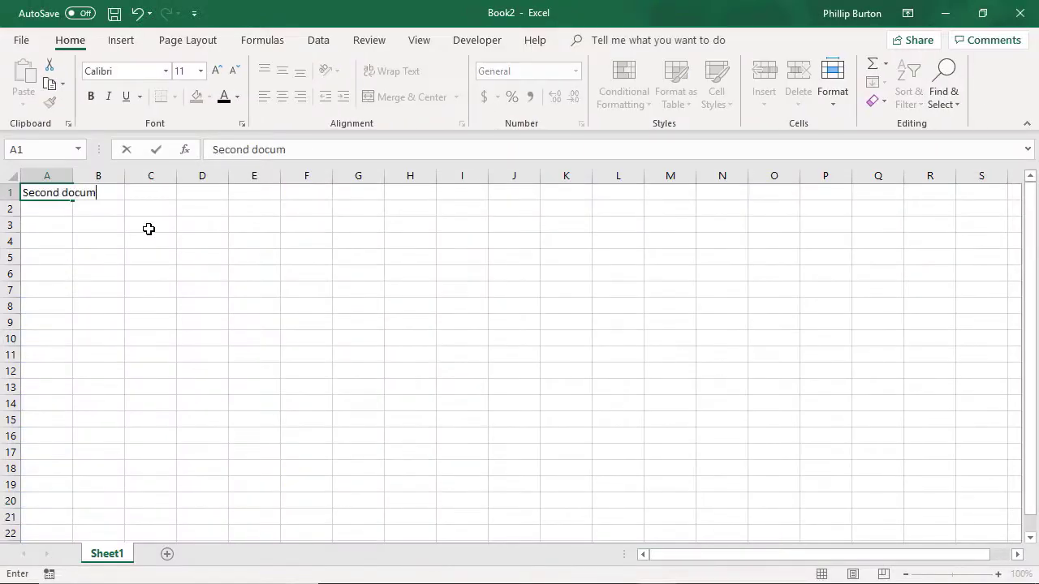
{"action": "key", "text": "Return"}
Step: Save the new workbook as SecondDocument in the Excel Top 10 folder and close it
{"action": "left_click", "coordinate": [22, 40]}
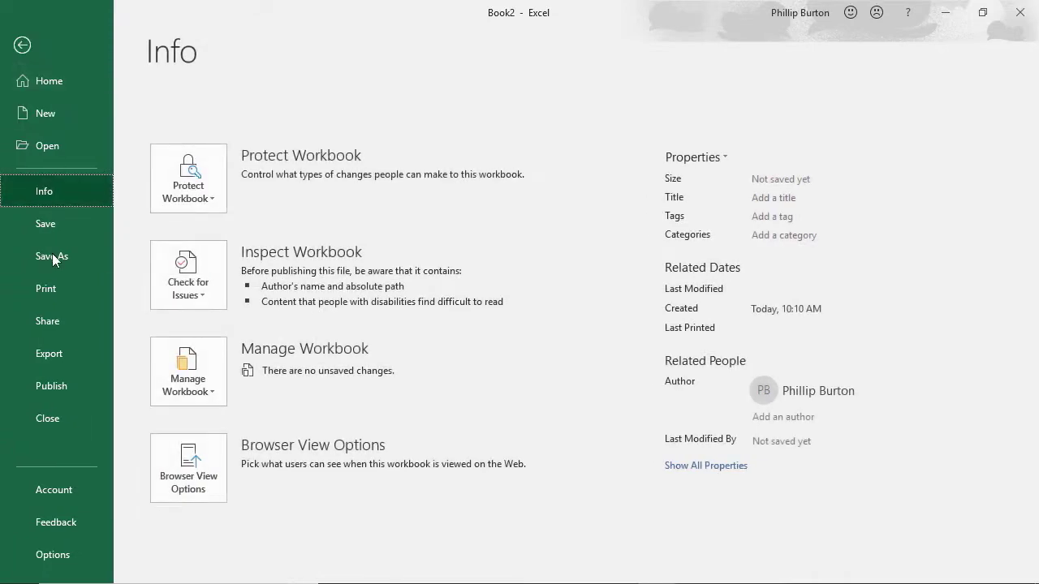
{"action": "left_click", "coordinate": [53, 261]}
{"action": "left_click", "coordinate": [522, 169]}
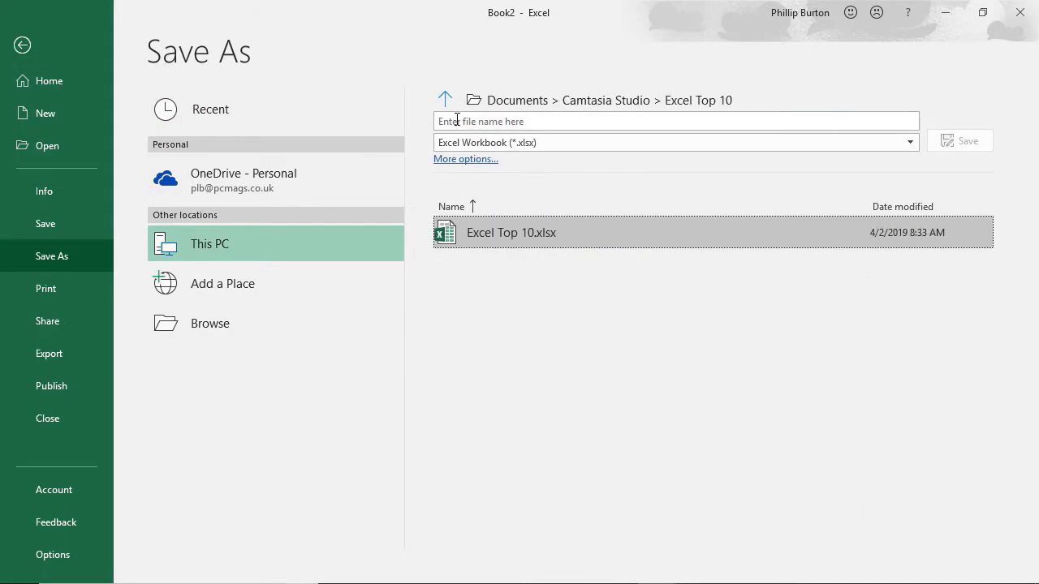
{"action": "left_click", "coordinate": [460, 119]}
{"action": "type", "text": "SecondDocument"}
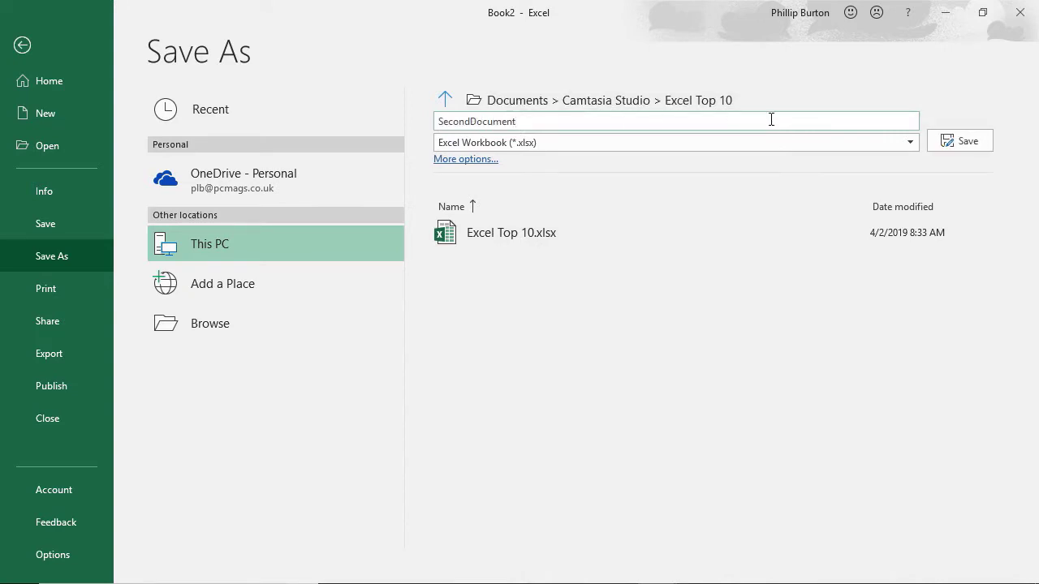
{"action": "left_click", "coordinate": [979, 140]}
{"action": "left_click", "coordinate": [1020, 13]}
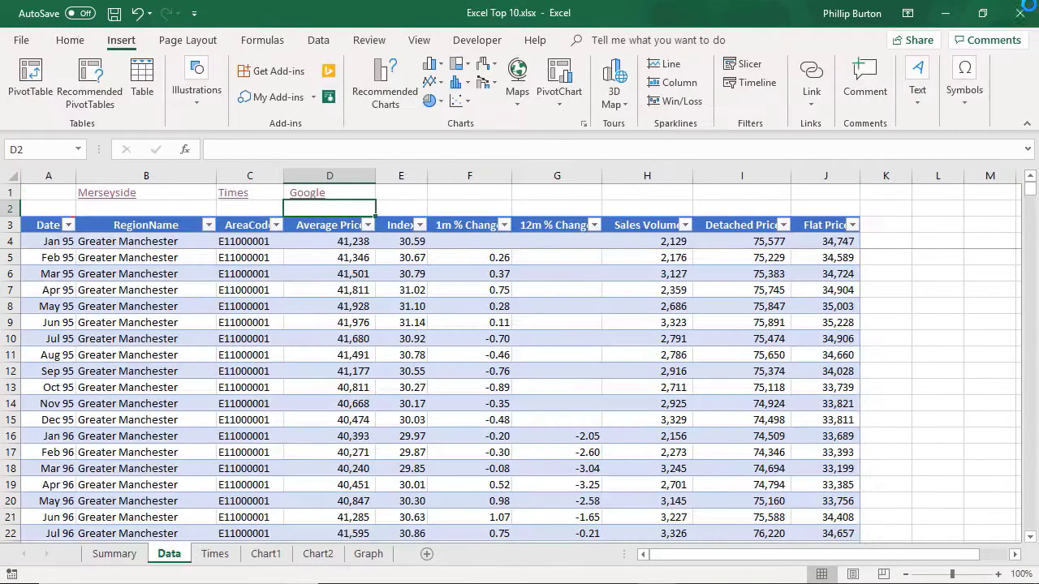
Step: Enter the label "Second Document" in cell E1 of the Data sheet
{"action": "left_click", "coordinate": [410, 190]}
{"action": "type", "text": "S"}
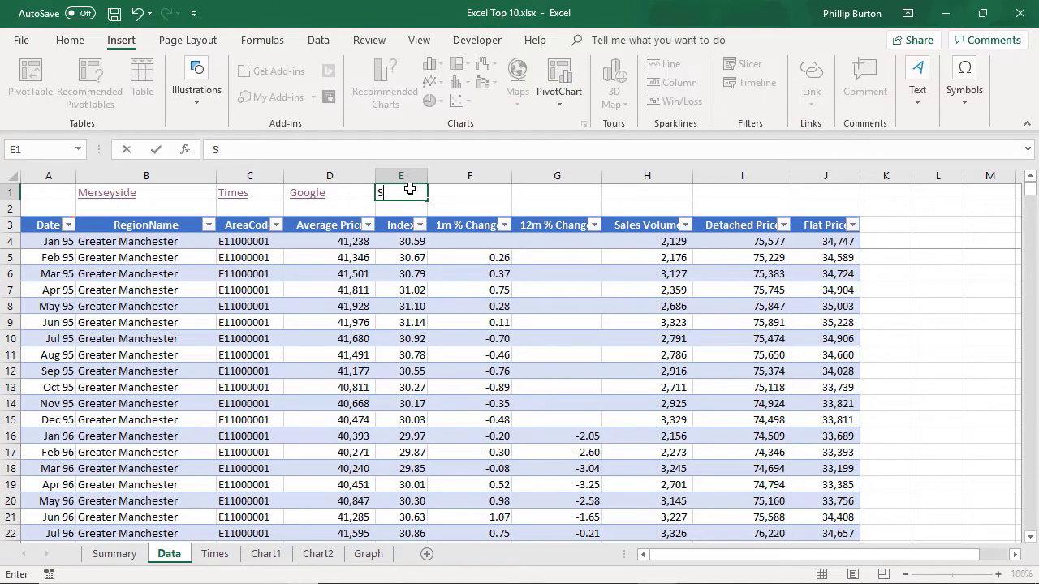
{"action": "type", "text": "ecoind Document"}
{"action": "key", "text": "ctrl+Return"}
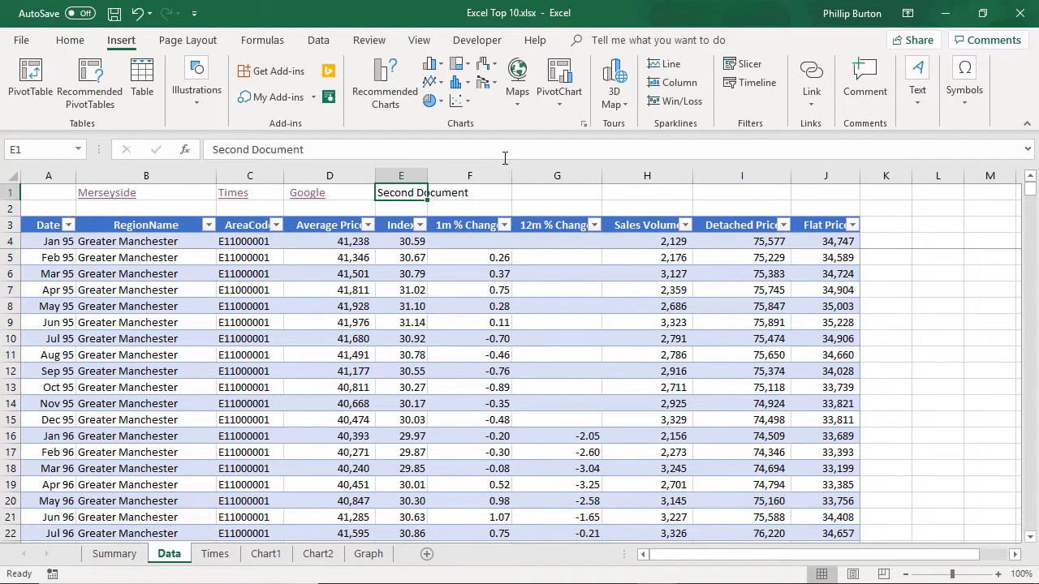
Step: Add a hyperlink from cell E1 to the existing file SecondDocument.xlsx
{"action": "left_click", "coordinate": [812, 104]}
{"action": "left_click", "coordinate": [702, 181]}
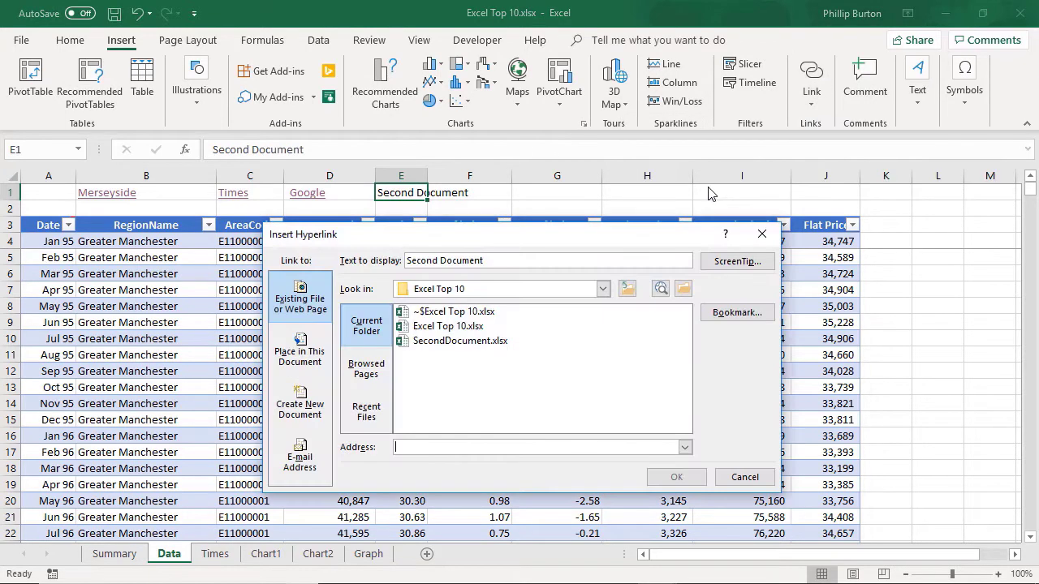
{"action": "left_click", "coordinate": [421, 342]}
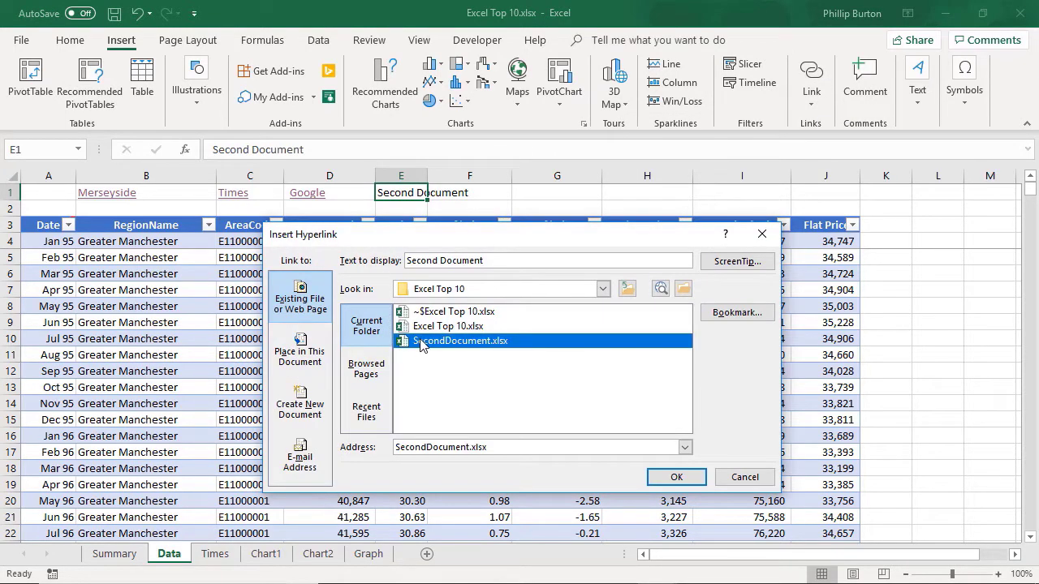
{"action": "left_click", "coordinate": [676, 477]}
{"action": "left_click", "coordinate": [584, 209]}
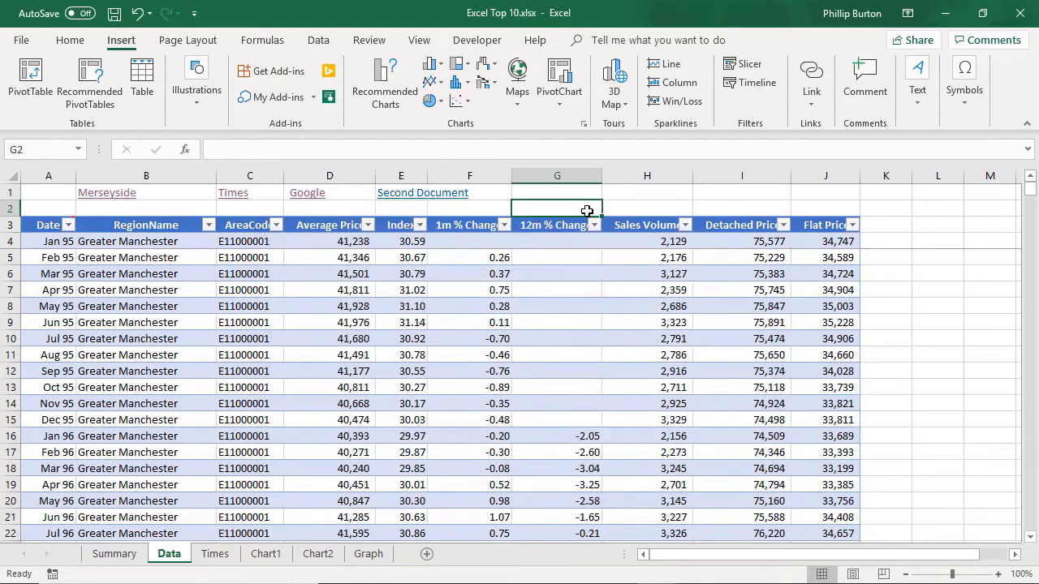
Step: Test the Second Document link in E1 and close the workbook it opens
{"action": "left_click", "coordinate": [407, 199]}
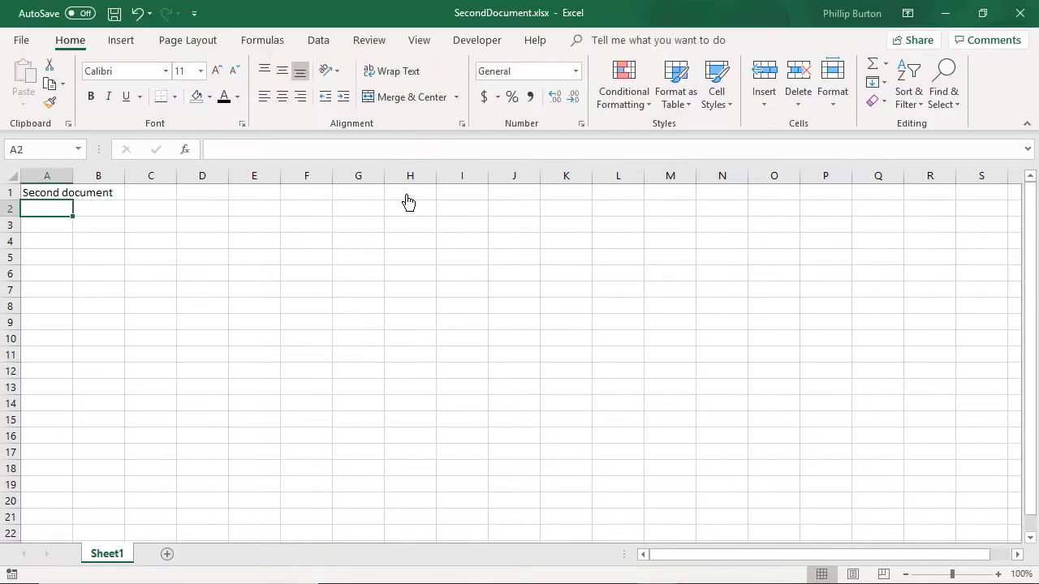
{"action": "left_click", "coordinate": [406, 197]}
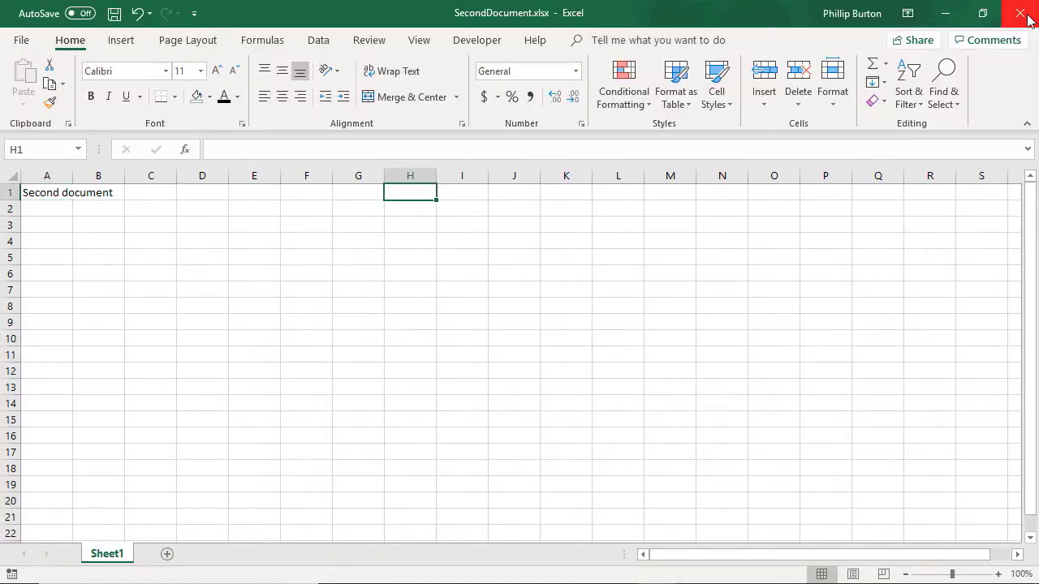
{"action": "left_click", "coordinate": [1027, 16]}
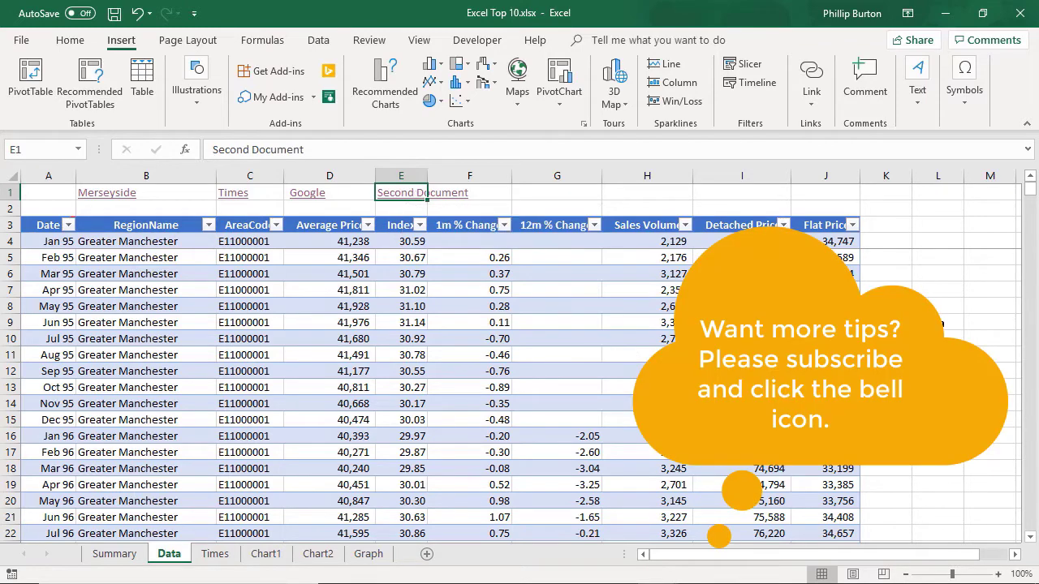
Step: Replace the existing pane freeze with one above cell A4 so rows 1 to 3 stay frozen, and check it by scrolling down
{"action": "mouse_move", "coordinate": [1031, 192]}
{"action": "left_mouse_down"}
{"action": "mouse_move", "coordinate": [1034, 212]}
{"action": "mouse_move", "coordinate": [1033, 193]}
{"action": "left_mouse_up"}
{"action": "left_click", "coordinate": [46, 243]}
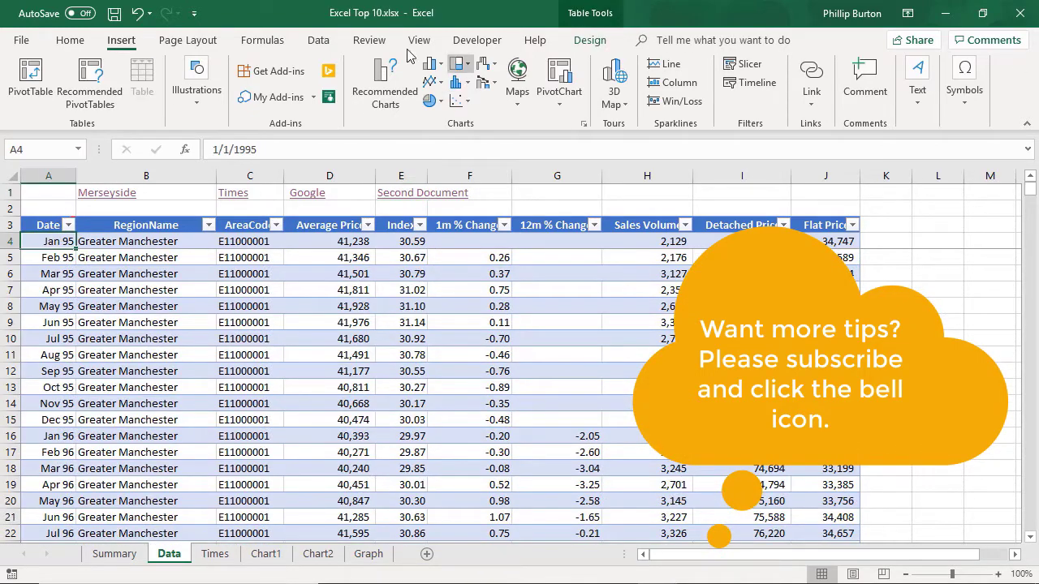
{"action": "left_click", "coordinate": [418, 40]}
{"action": "left_click", "coordinate": [544, 94]}
{"action": "left_click", "coordinate": [570, 141]}
{"action": "left_click", "coordinate": [546, 96]}
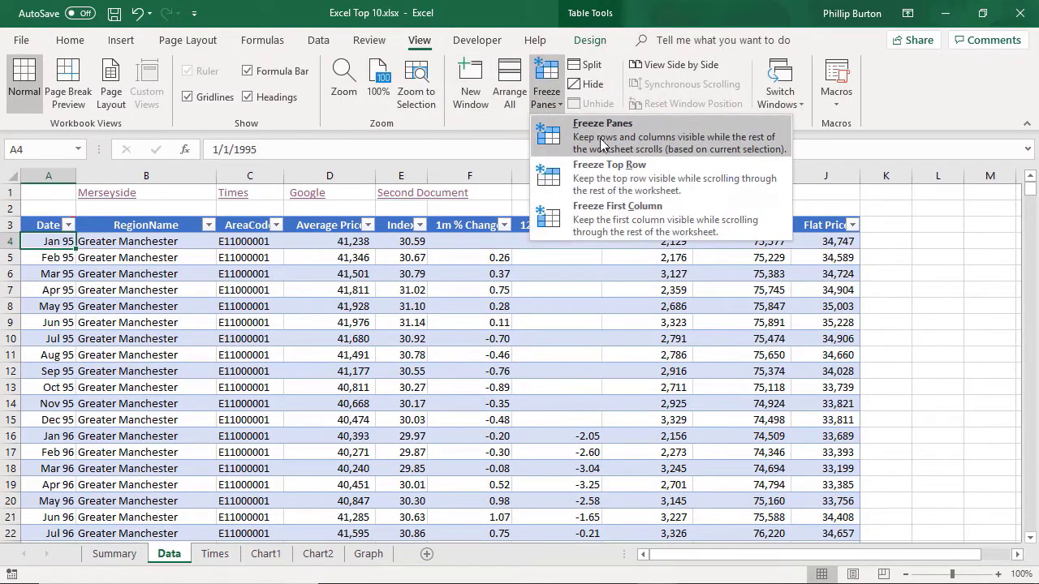
{"action": "left_click", "coordinate": [601, 139]}
{"action": "left_click_drag", "start_coordinate": [1030, 190], "coordinate": [1029, 225]}
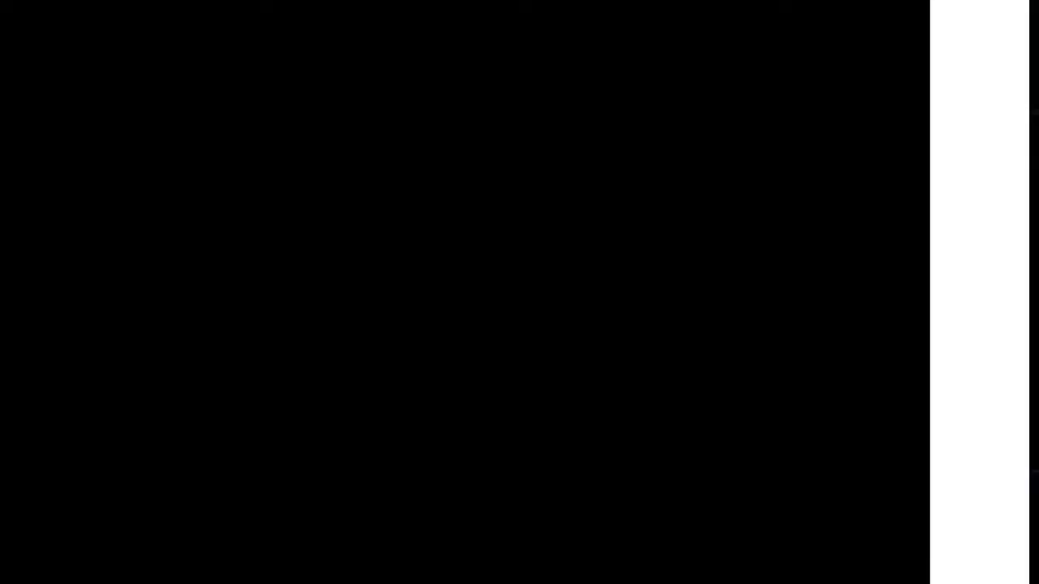